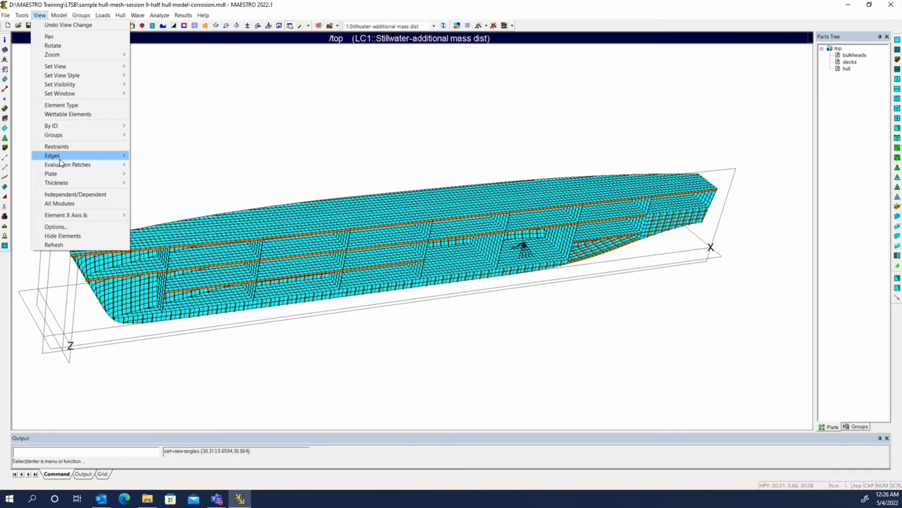
Step: Display the plate thickness contour on the half hull model and inspect its thickness range
{"action": "mouse_move", "coordinate": [61, 184]}
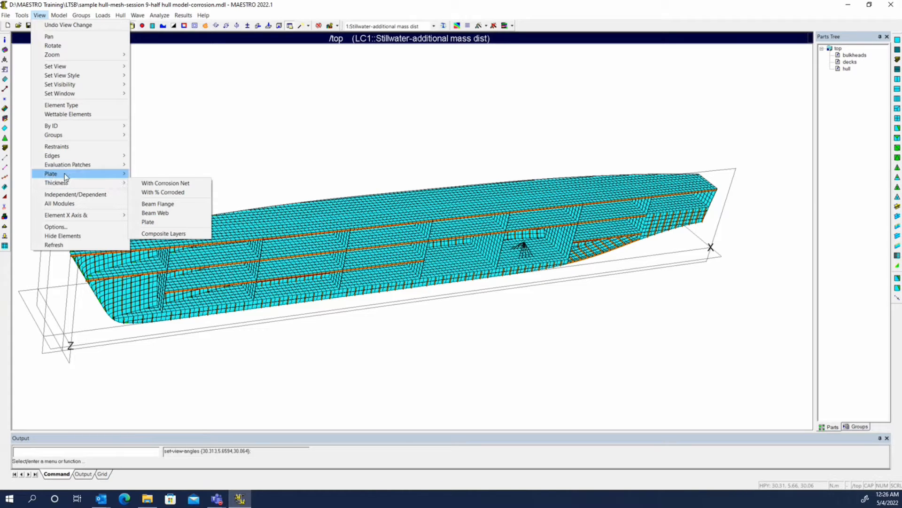
{"action": "mouse_move", "coordinate": [63, 128]}
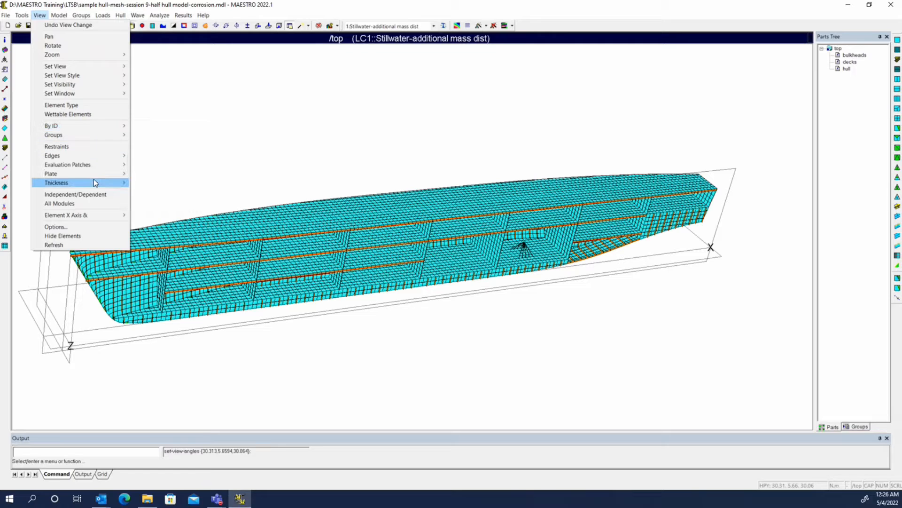
{"action": "mouse_move", "coordinate": [95, 185]}
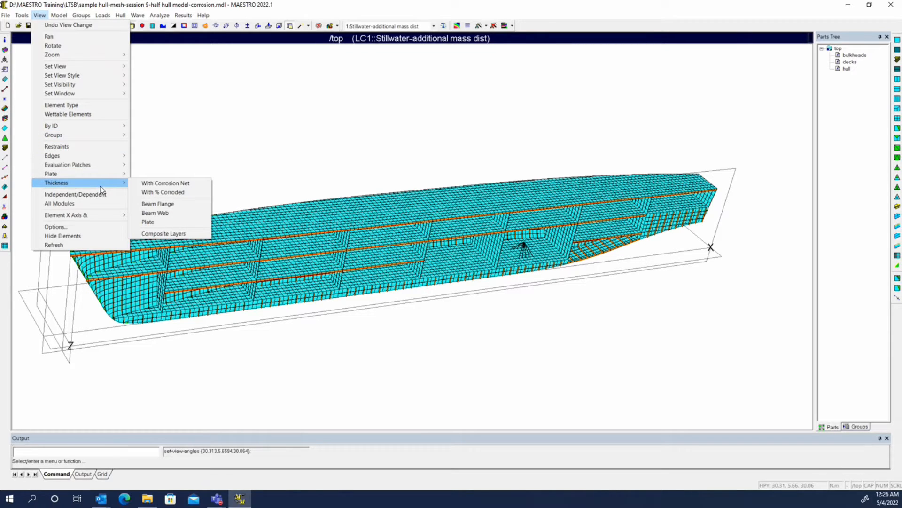
{"action": "left_click", "coordinate": [159, 224]}
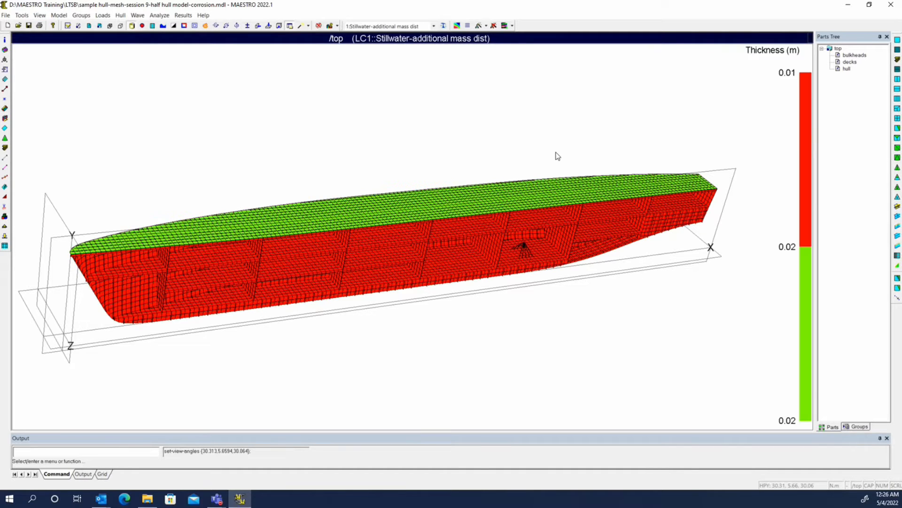
{"action": "middle_click_drag", "start_coordinate": [538, 147], "coordinate": [514, 127]}
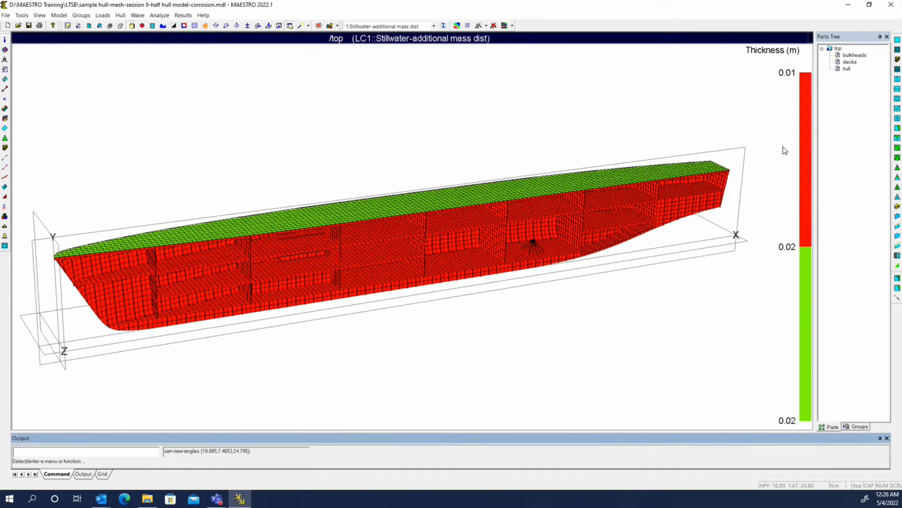
Step: Apply the newton-millimetre standard unit system to the model's parameter data
{"action": "left_click", "coordinate": [6, 16]}
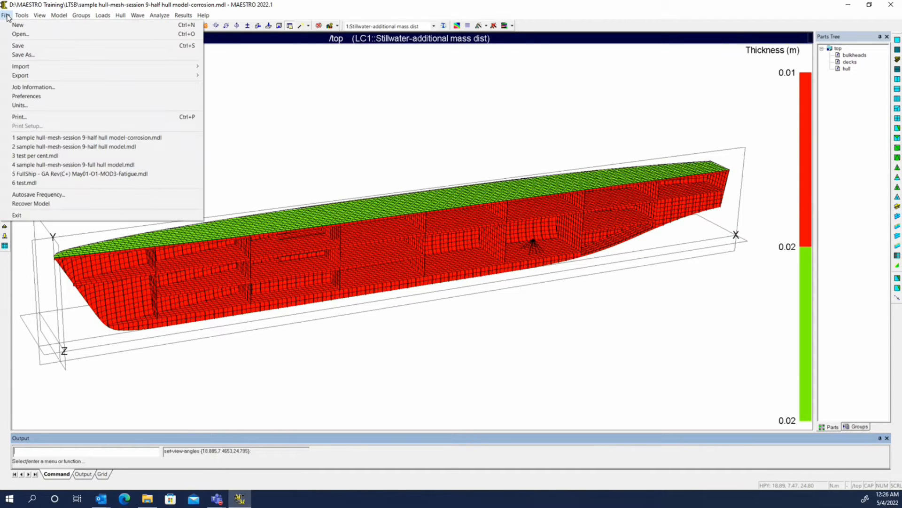
{"action": "left_click", "coordinate": [33, 105]}
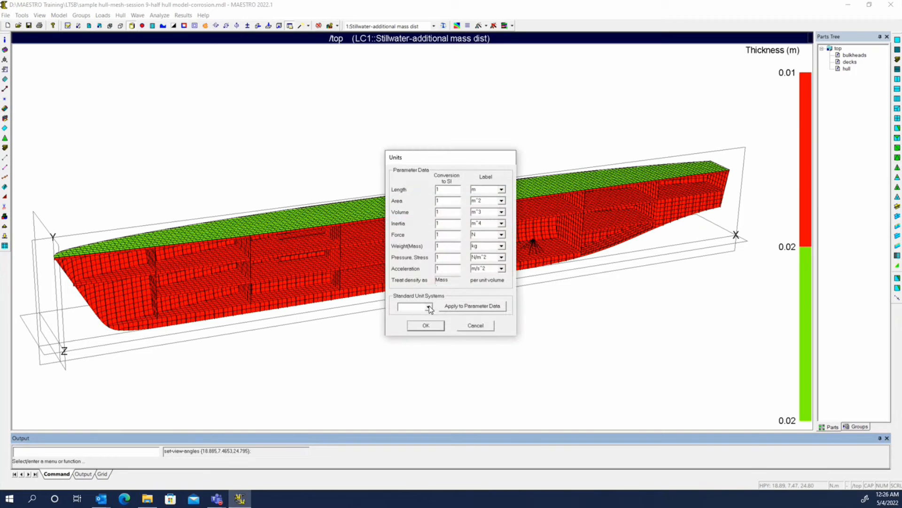
{"action": "left_click", "coordinate": [428, 306]}
{"action": "left_click", "coordinate": [408, 320]}
{"action": "left_click", "coordinate": [472, 308]}
{"action": "left_click", "coordinate": [428, 325]}
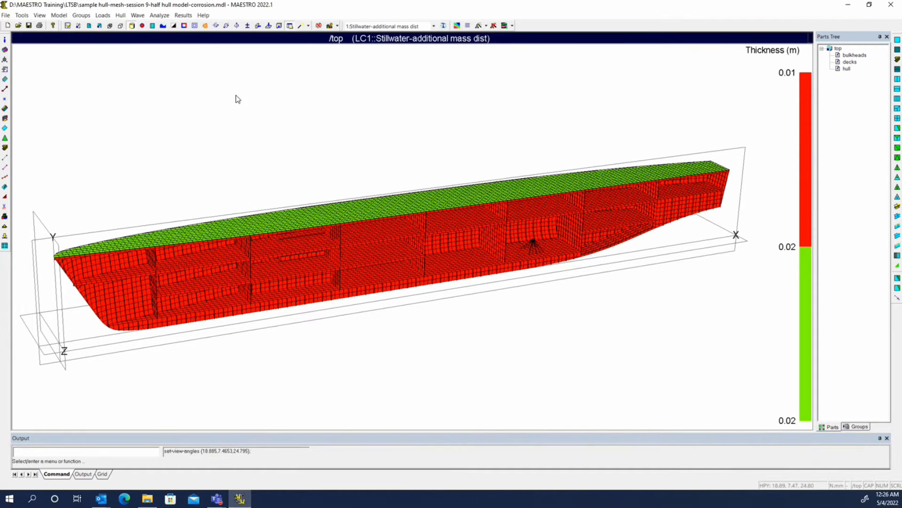
Step: Reset the display to element type, and show the plate thickness contour again in the new units
{"action": "right_click", "coordinate": [130, 73]}
{"action": "left_click", "coordinate": [151, 209]}
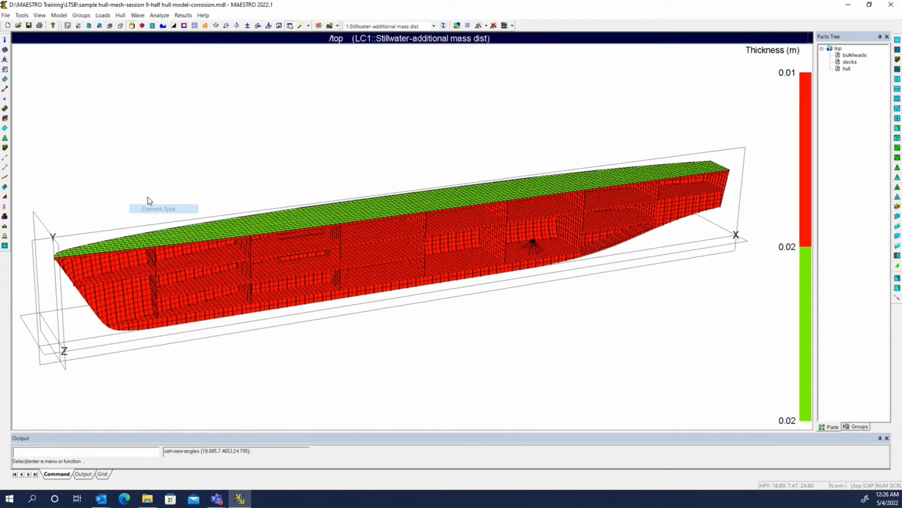
{"action": "left_click", "coordinate": [39, 15]}
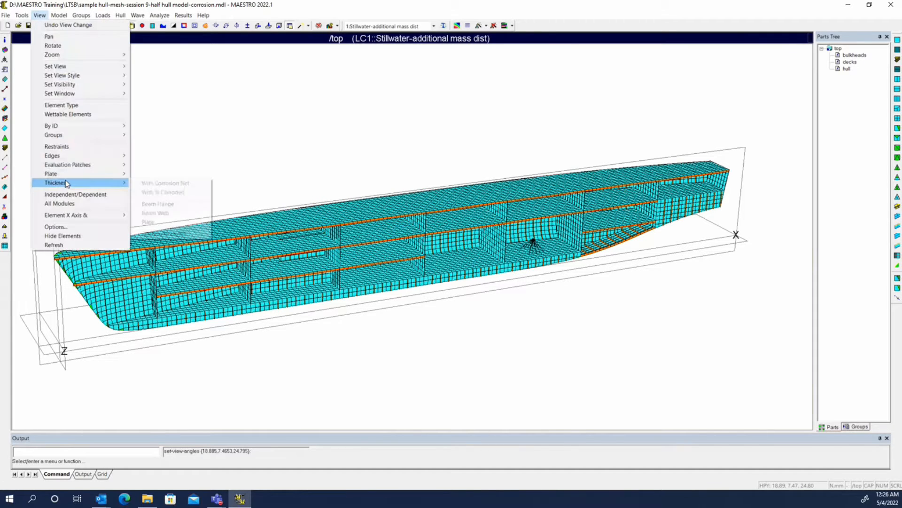
{"action": "left_click", "coordinate": [149, 222]}
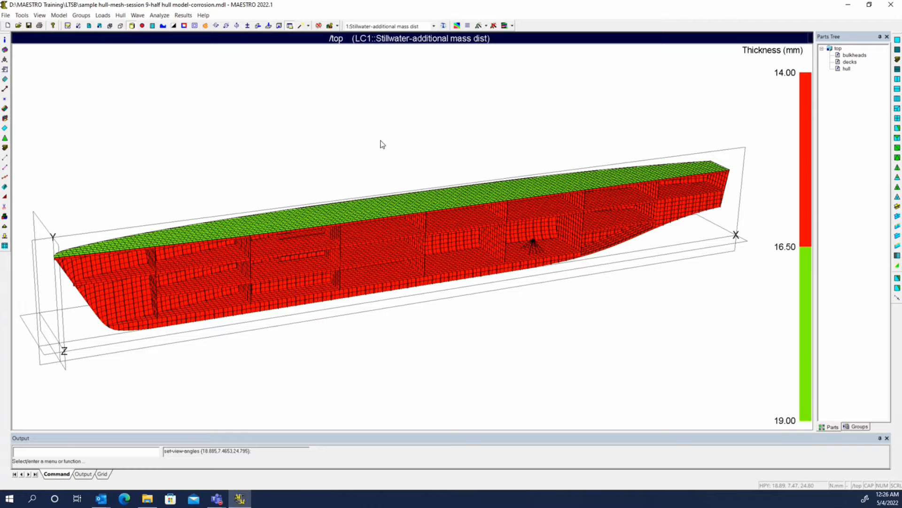
Step: Query the plate thickness of an upper deck element and of a tank side plate between the decks
{"action": "scroll", "coordinate": [383, 144], "scroll_direction": "up", "scroll_amount": 3}
{"action": "mouse_move", "coordinate": [355, 202]}
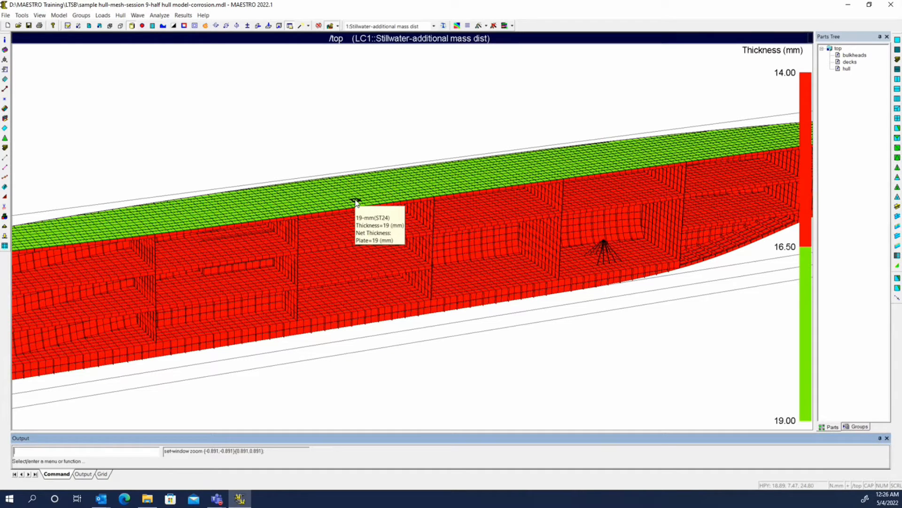
{"action": "mouse_move", "coordinate": [354, 241]}
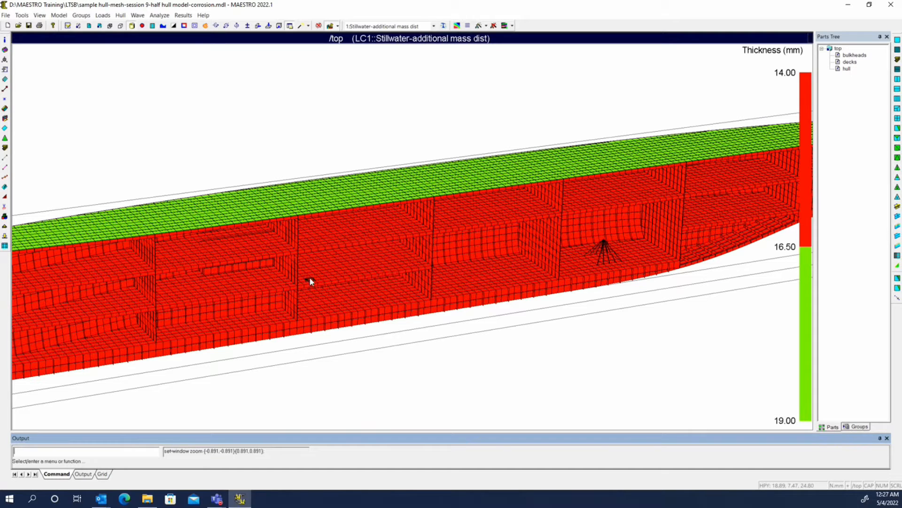
{"action": "mouse_move", "coordinate": [375, 262]}
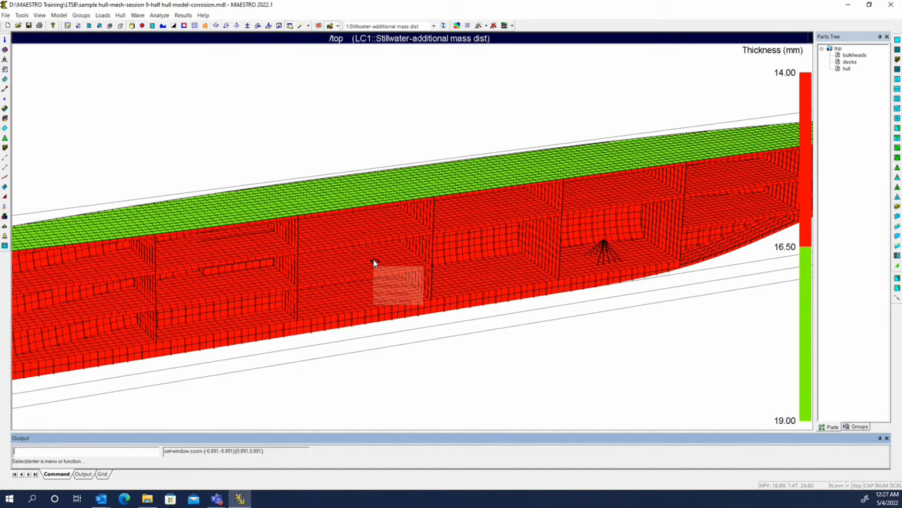
{"action": "scroll", "coordinate": [375, 261], "scroll_direction": "up", "scroll_amount": 1}
{"action": "middle_click_drag", "start_coordinate": [375, 262], "coordinate": [412, 252]}
{"action": "scroll", "coordinate": [413, 252], "scroll_direction": "up", "scroll_amount": 4}
{"action": "middle_click_drag", "start_coordinate": [305, 269], "coordinate": [348, 285]}
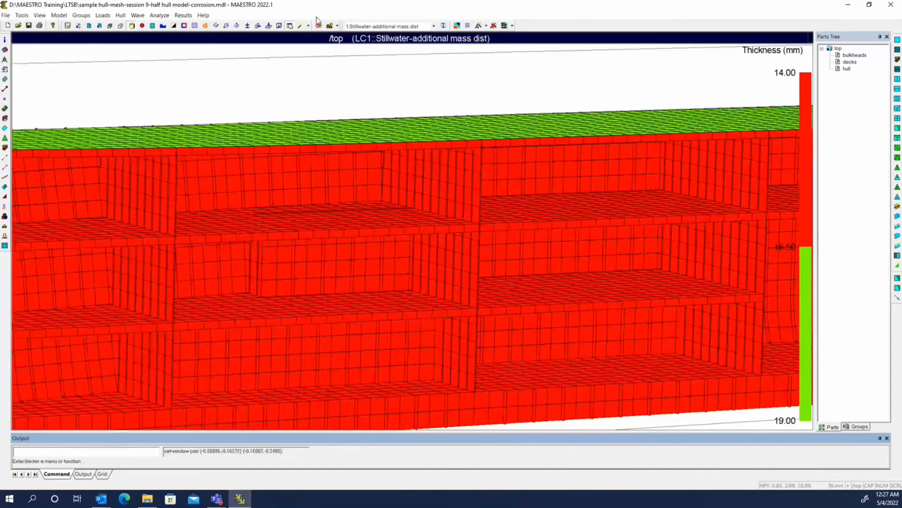
{"action": "left_click", "coordinate": [330, 26]}
{"action": "mouse_move", "coordinate": [311, 258]}
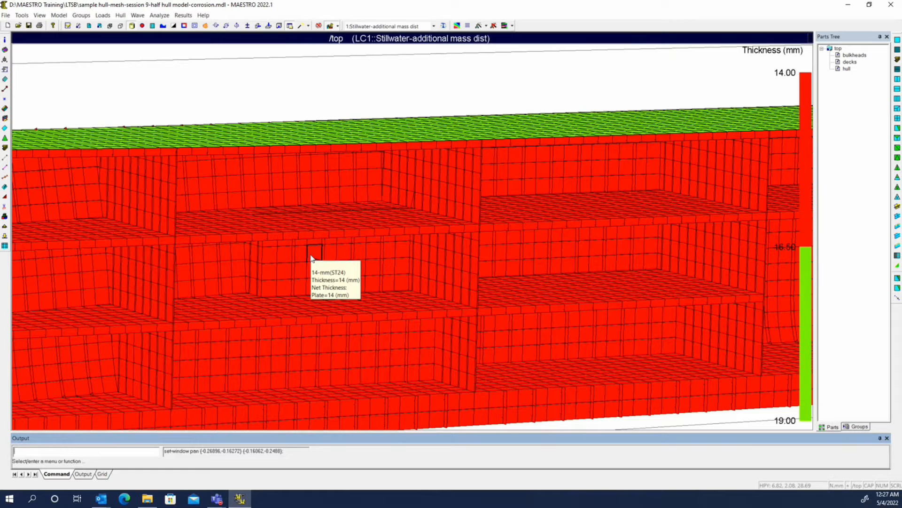
{"action": "key", "text": "Escape"}
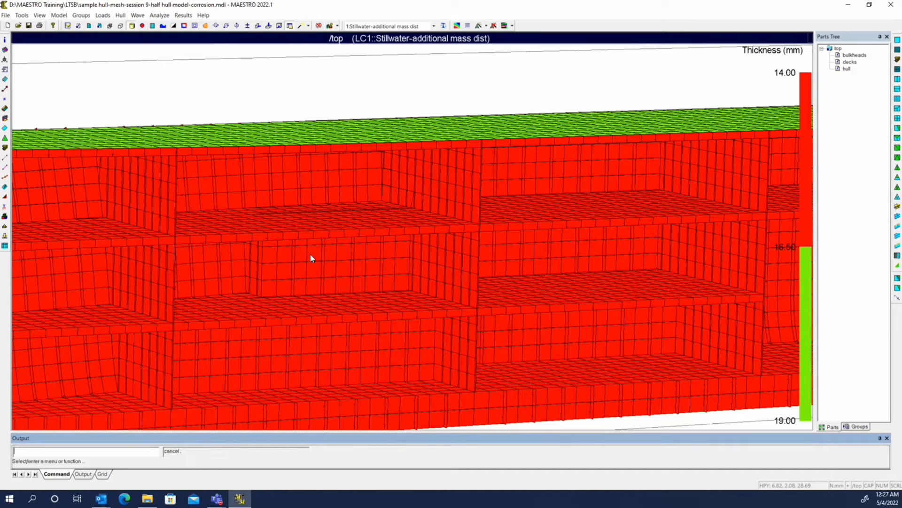
Step: Display the plate thickness with net corrosion and examine the corroded tank and deck patch
{"action": "left_click", "coordinate": [39, 15]}
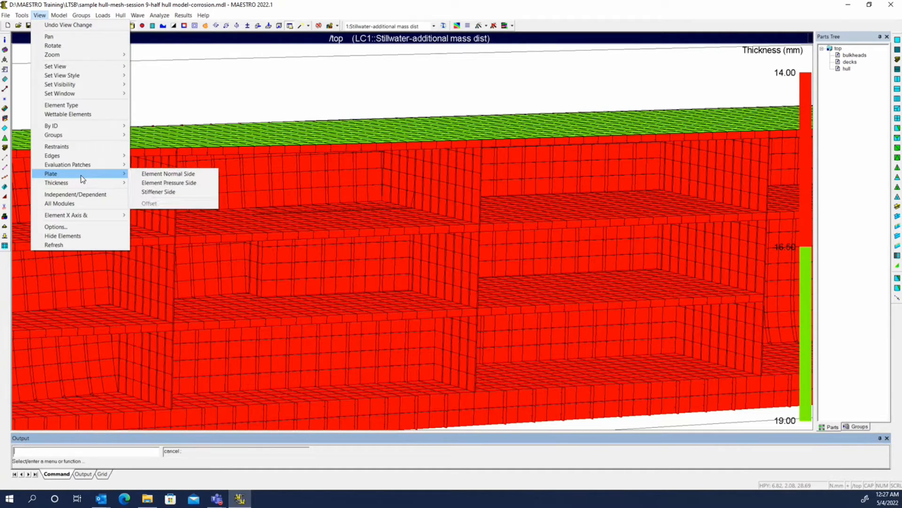
{"action": "mouse_move", "coordinate": [80, 186]}
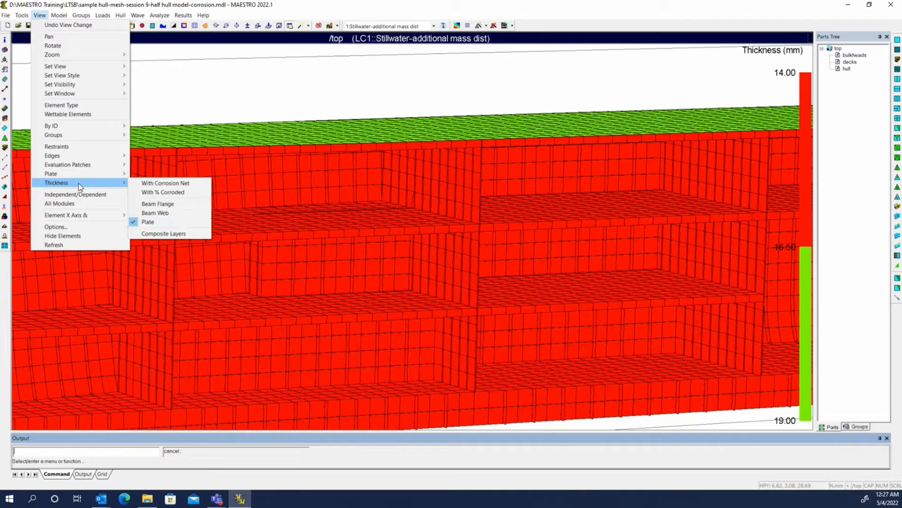
{"action": "left_click", "coordinate": [175, 183]}
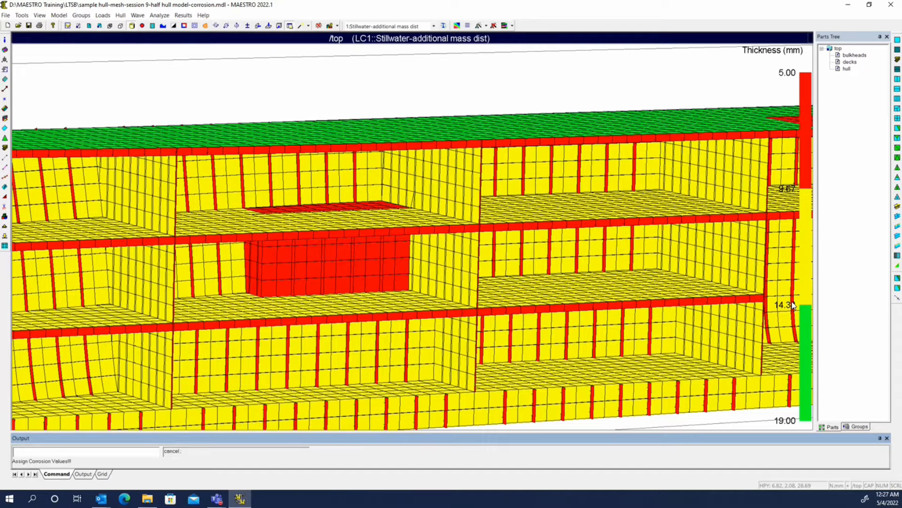
{"action": "middle_click_drag", "start_coordinate": [652, 196], "coordinate": [503, 215]}
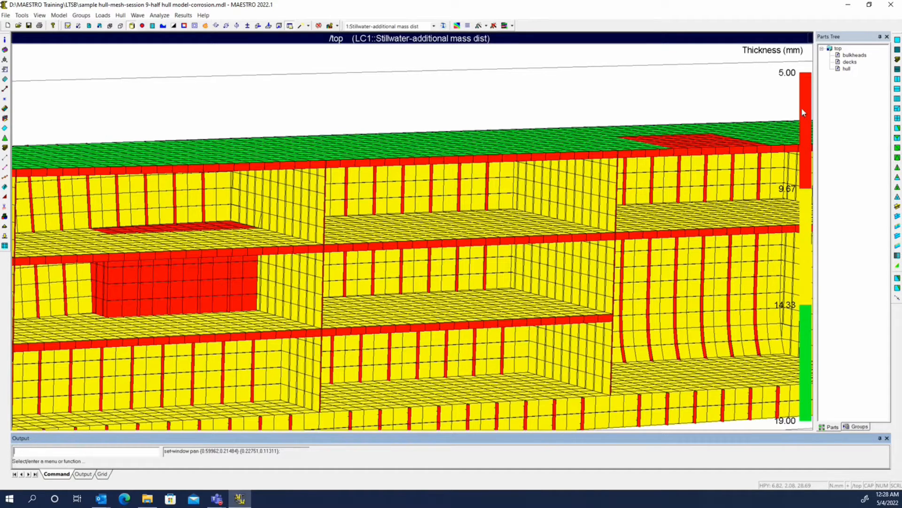
Step: Query the gross and net thickness of a plate element on the corroded tank side
{"action": "left_click", "coordinate": [331, 26]}
{"action": "mouse_move", "coordinate": [190, 274]}
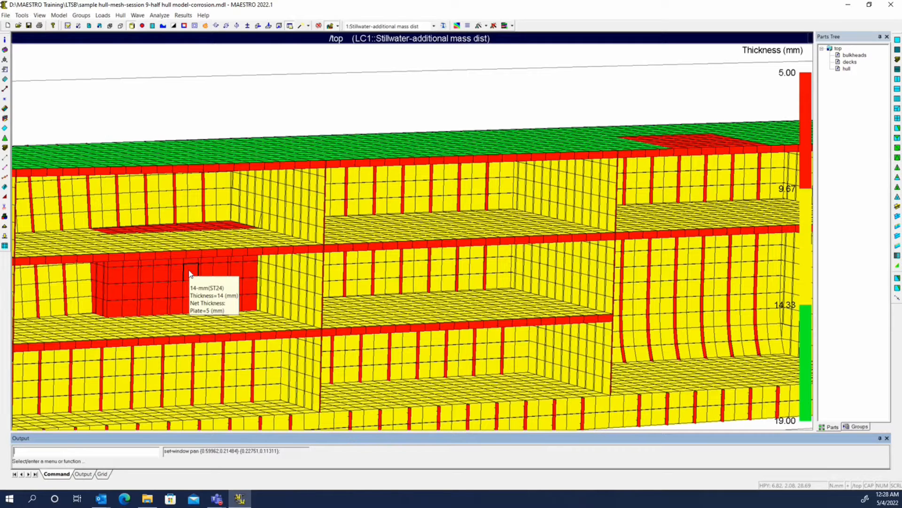
{"action": "key", "text": "Escape"}
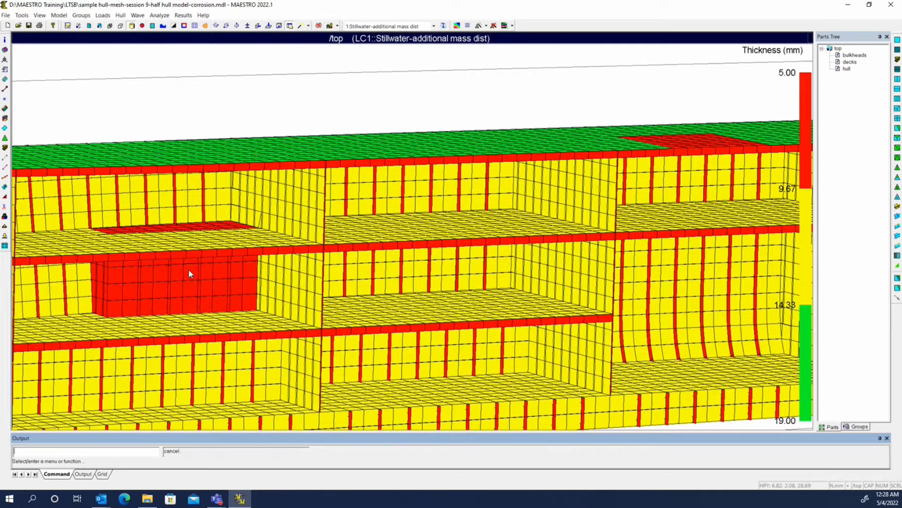
Step: Review the element corrosion values in the tank and deck patch corrosion groups
{"action": "left_click", "coordinate": [4, 217]}
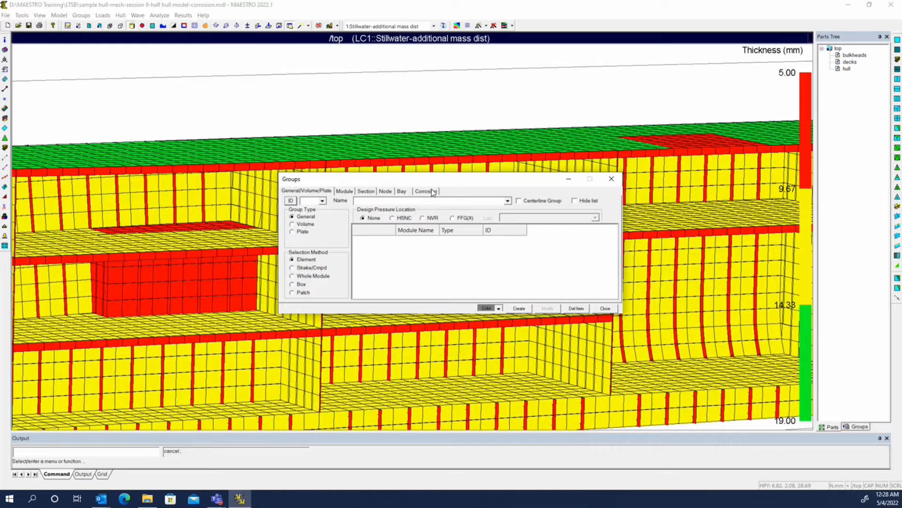
{"action": "left_click", "coordinate": [432, 191]}
{"action": "left_click", "coordinate": [478, 200]}
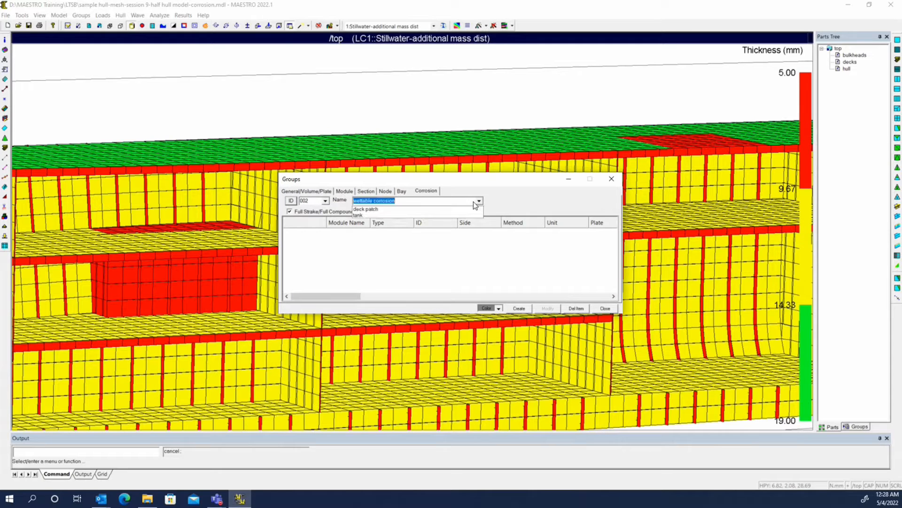
{"action": "left_click", "coordinate": [445, 215]}
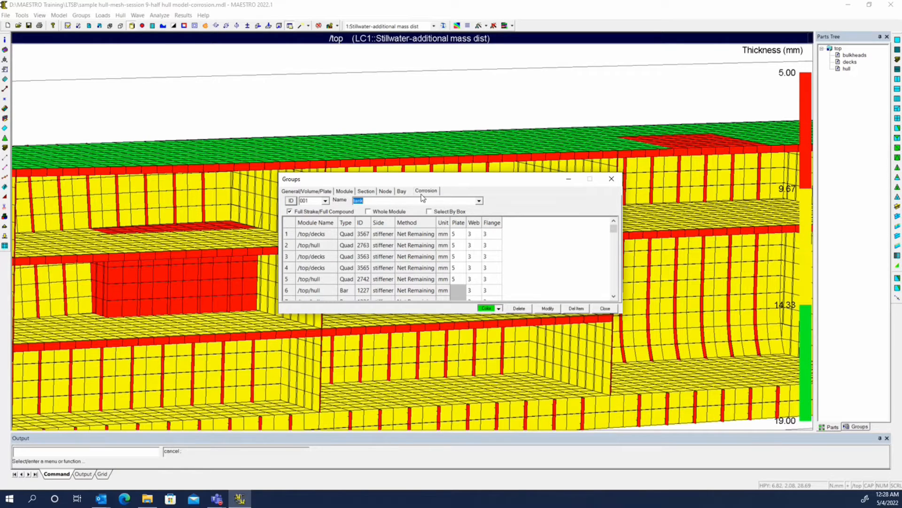
{"action": "left_click", "coordinate": [479, 201]}
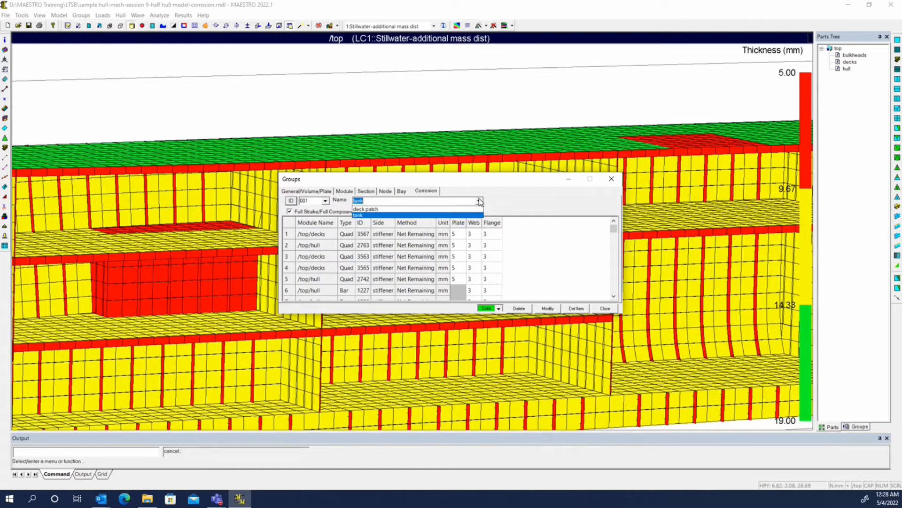
{"action": "left_click", "coordinate": [468, 208]}
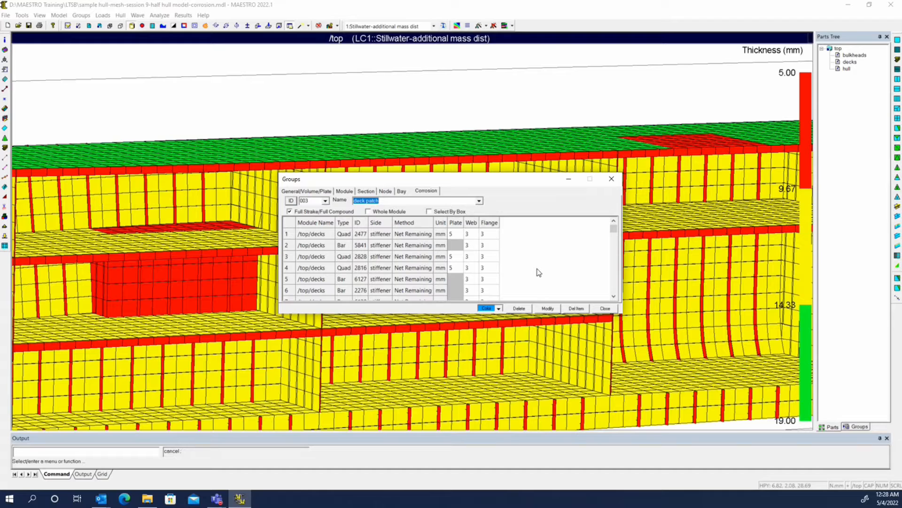
{"action": "left_click", "coordinate": [454, 234]}
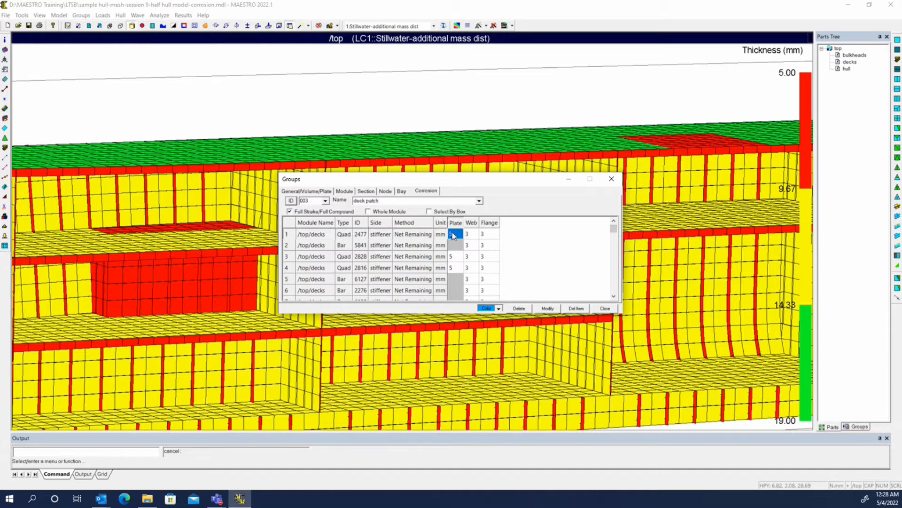
{"action": "left_click", "coordinate": [478, 200]}
{"action": "left_click", "coordinate": [479, 201]}
{"action": "left_click", "coordinate": [441, 215]}
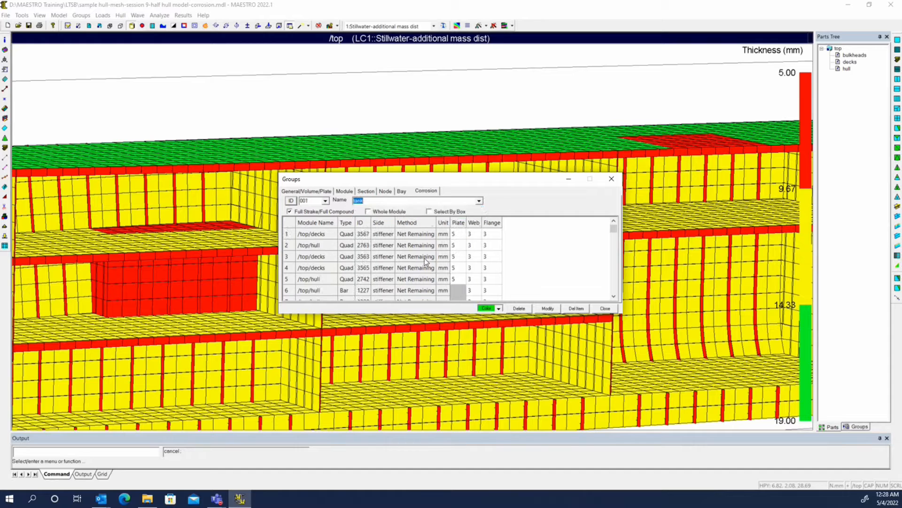
Step: Change the corrosion method to Net Corroded for all elements of the tank group and save the modified group
{"action": "double_click", "coordinate": [420, 233]}
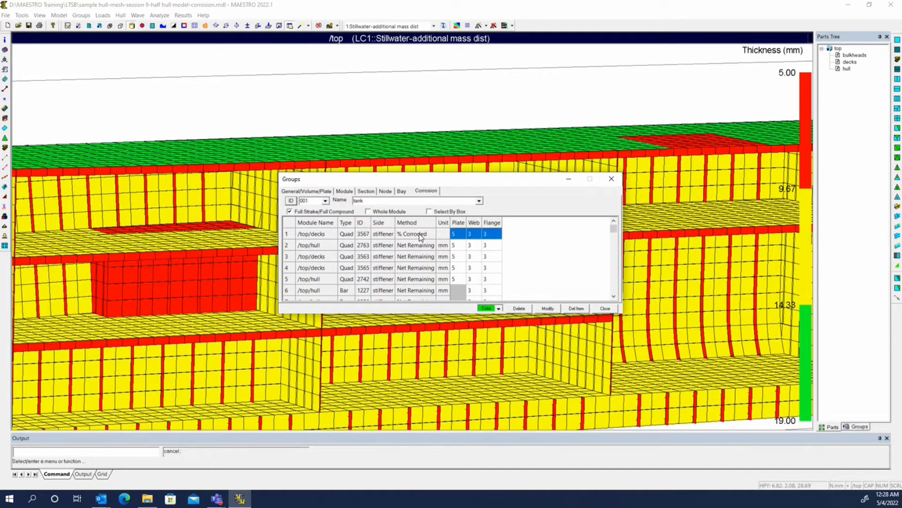
{"action": "double_click", "coordinate": [419, 234]}
{"action": "right_click", "coordinate": [491, 235]}
{"action": "left_click", "coordinate": [541, 326]}
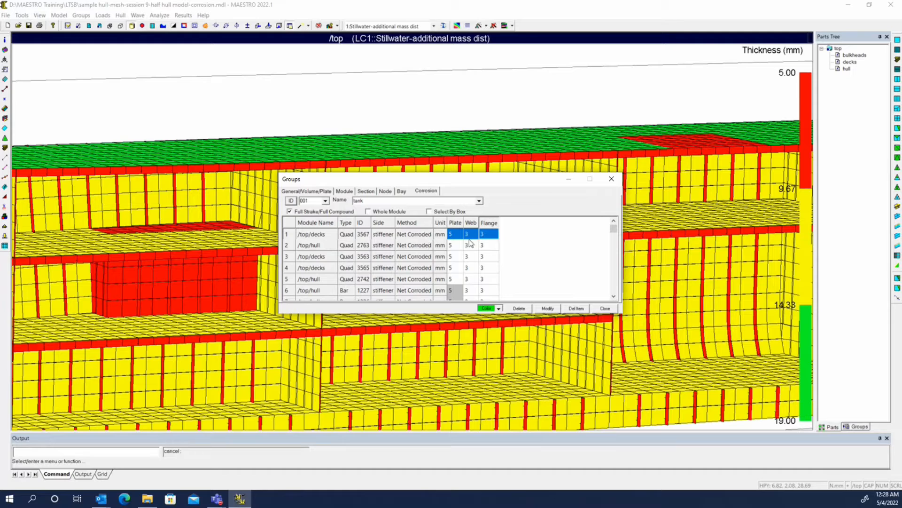
{"action": "left_click", "coordinate": [547, 308]}
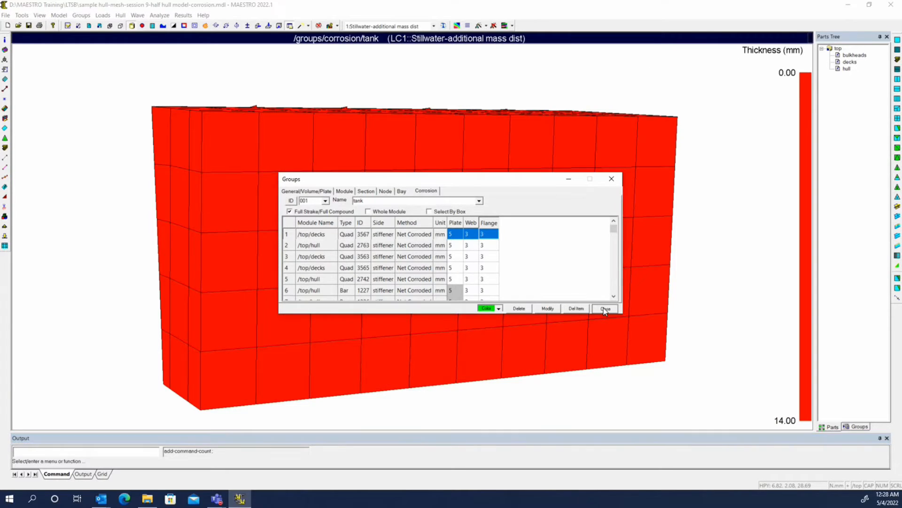
{"action": "left_click", "coordinate": [604, 308]}
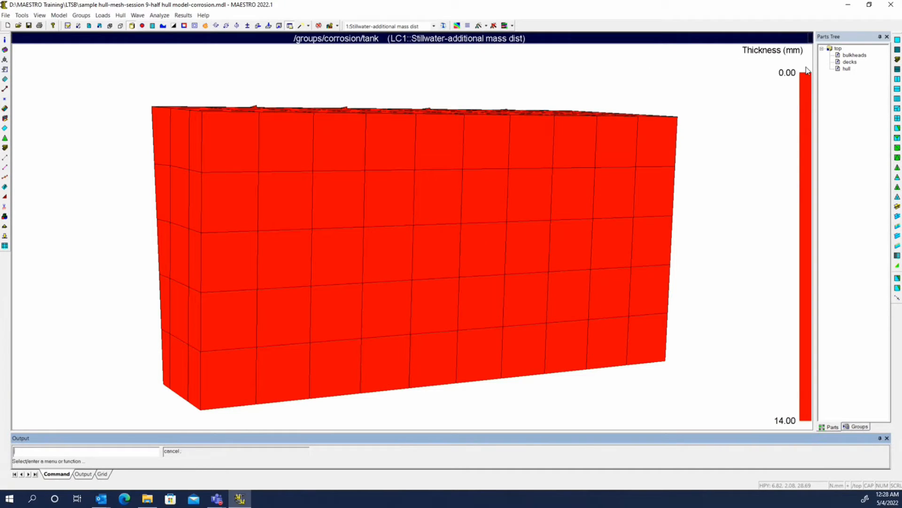
Step: Set the top part as the view part to show the whole hull
{"action": "right_click", "coordinate": [833, 48]}
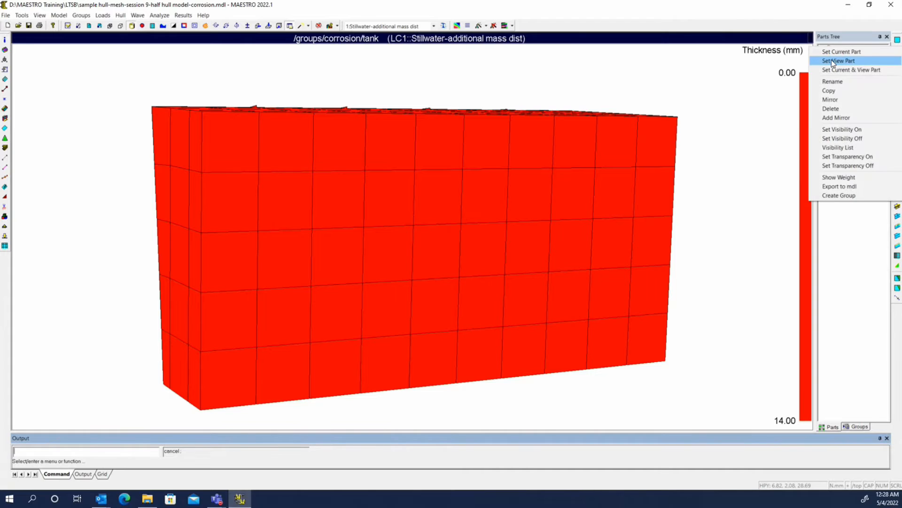
{"action": "left_click", "coordinate": [833, 61]}
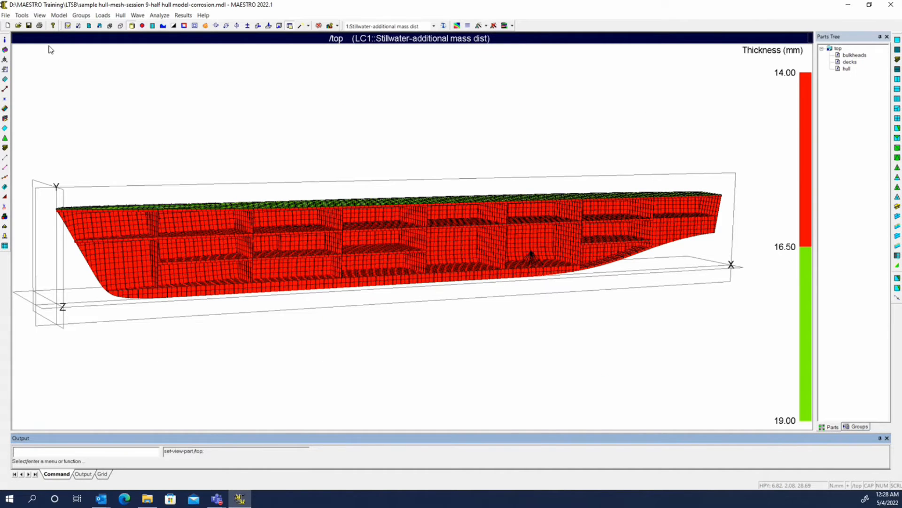
Step: Refresh the hull view and display plate thickness contours with net corrosion applied
{"action": "right_click", "coordinate": [90, 105]}
{"action": "left_click", "coordinate": [123, 240]}
{"action": "left_click", "coordinate": [40, 16]}
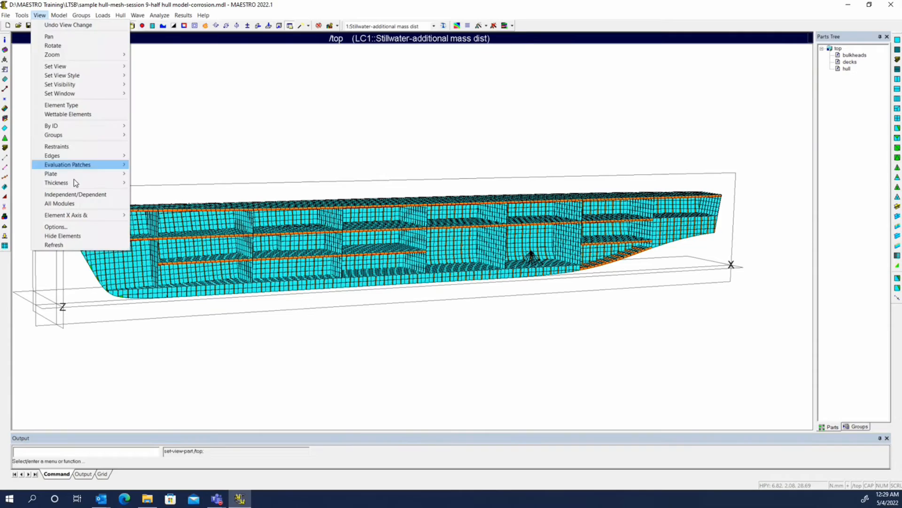
{"action": "mouse_move", "coordinate": [81, 182]}
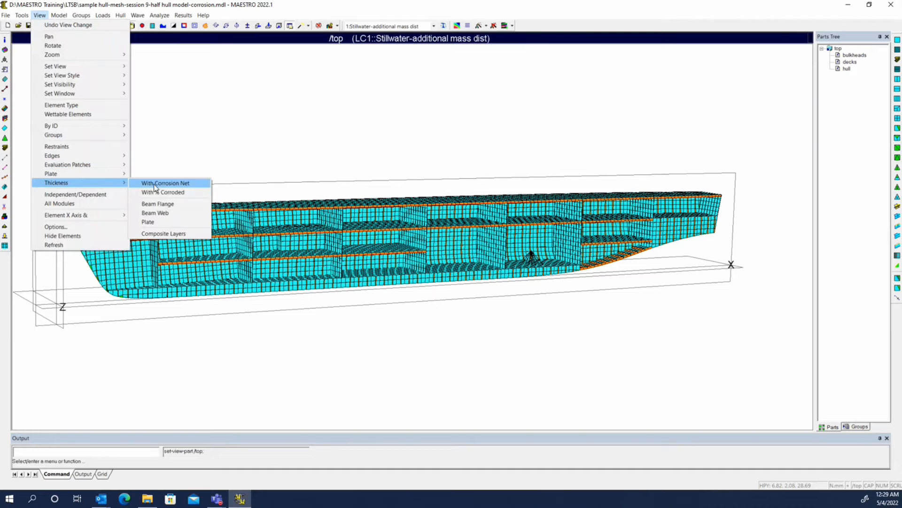
{"action": "left_click", "coordinate": [148, 222]}
{"action": "left_click", "coordinate": [39, 15]}
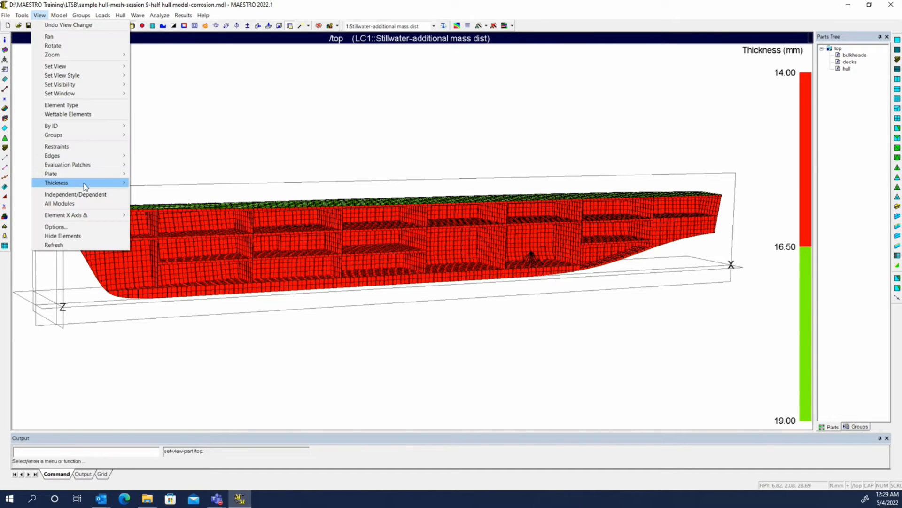
{"action": "mouse_move", "coordinate": [84, 184]}
{"action": "left_click", "coordinate": [170, 185]}
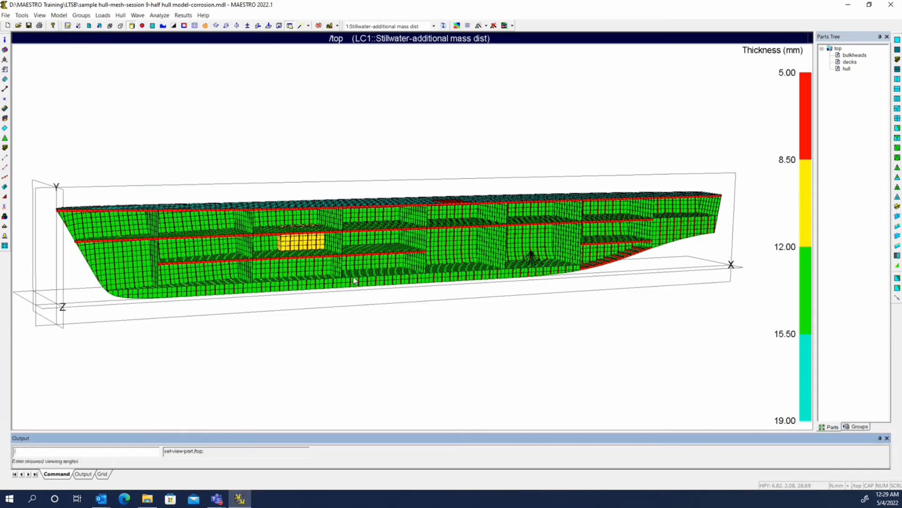
Step: Query the gross and net plate thickness of elements on the corroded tank's top and side
{"action": "scroll", "coordinate": [326, 257], "scroll_direction": "up", "scroll_amount": 2}
{"action": "scroll", "coordinate": [314, 245], "scroll_direction": "up", "scroll_amount": 3}
{"action": "middle_click_drag", "start_coordinate": [248, 240], "coordinate": [358, 218]}
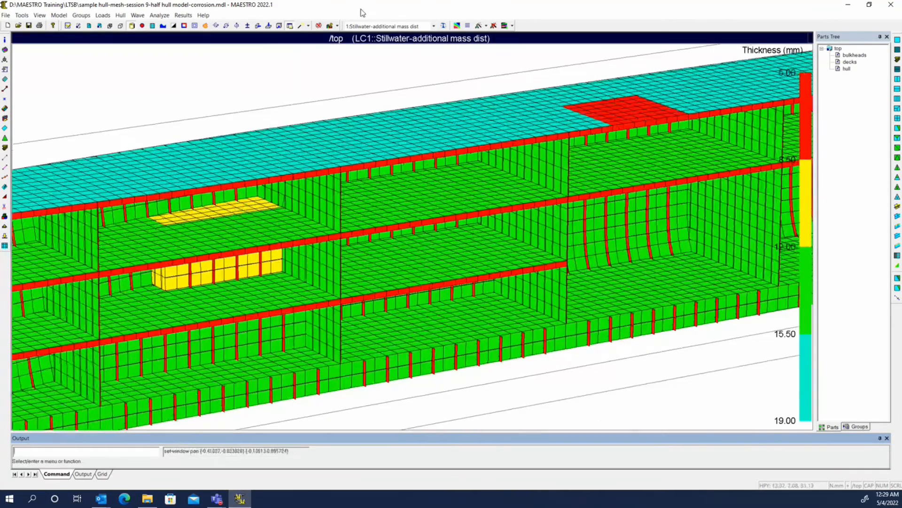
{"action": "left_click", "coordinate": [330, 27]}
{"action": "mouse_move", "coordinate": [233, 212]}
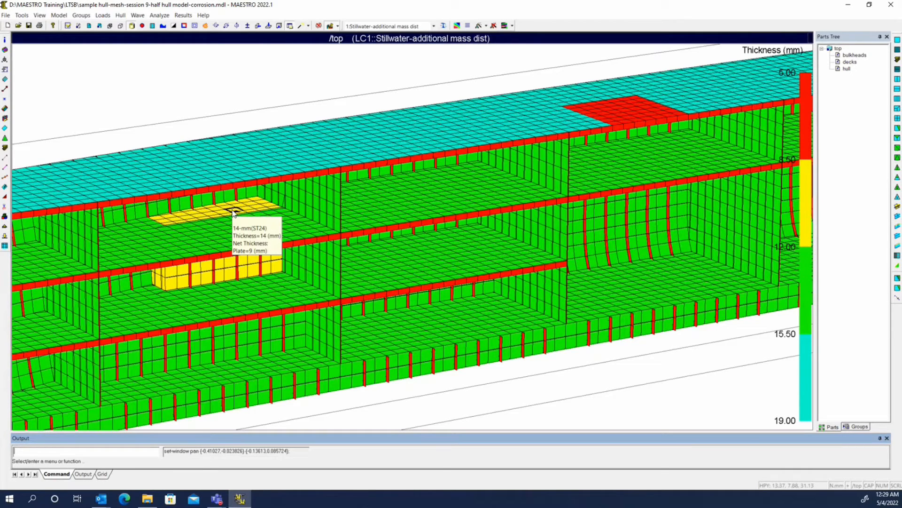
{"action": "mouse_move", "coordinate": [224, 276]}
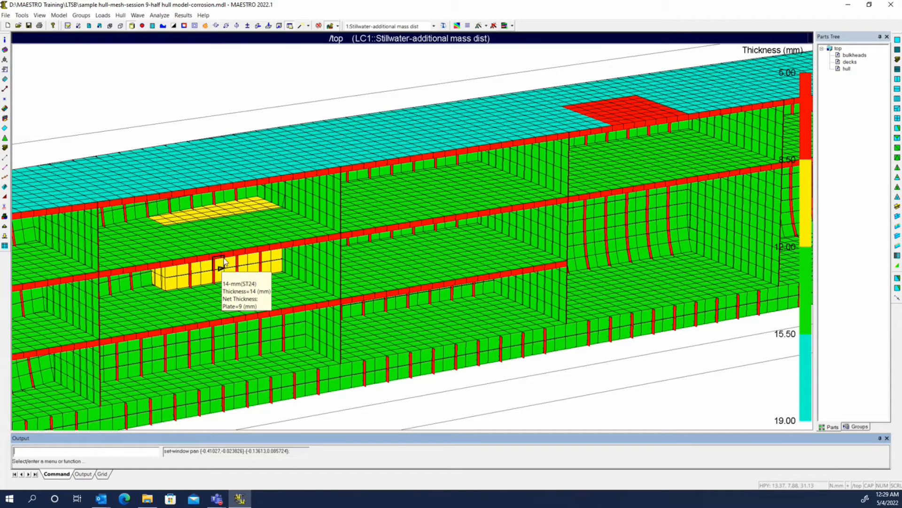
Step: Cut the hull with a station cutting plane through the corroded tank to expose its interior
{"action": "scroll", "coordinate": [223, 254], "scroll_direction": "up", "scroll_amount": 6}
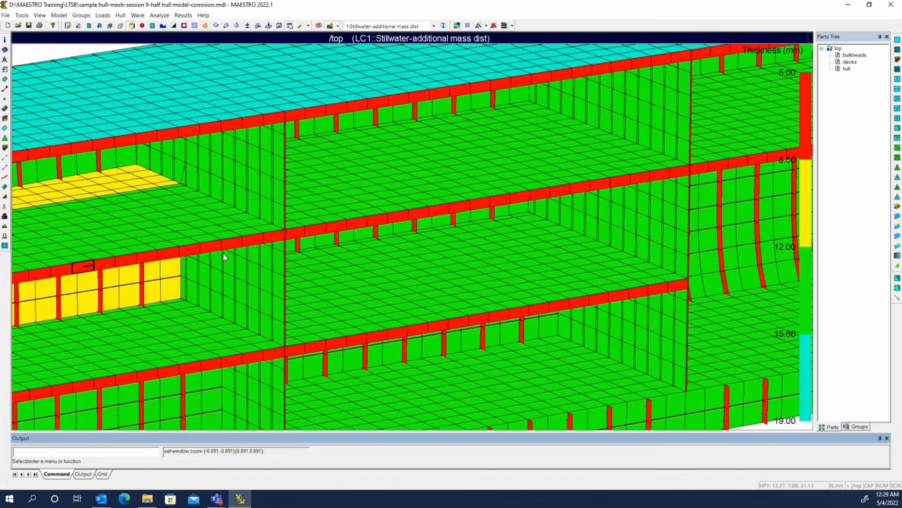
{"action": "middle_click_drag", "start_coordinate": [198, 231], "coordinate": [486, 198]}
{"action": "left_click", "coordinate": [258, 26]}
{"action": "left_click", "coordinate": [207, 263]}
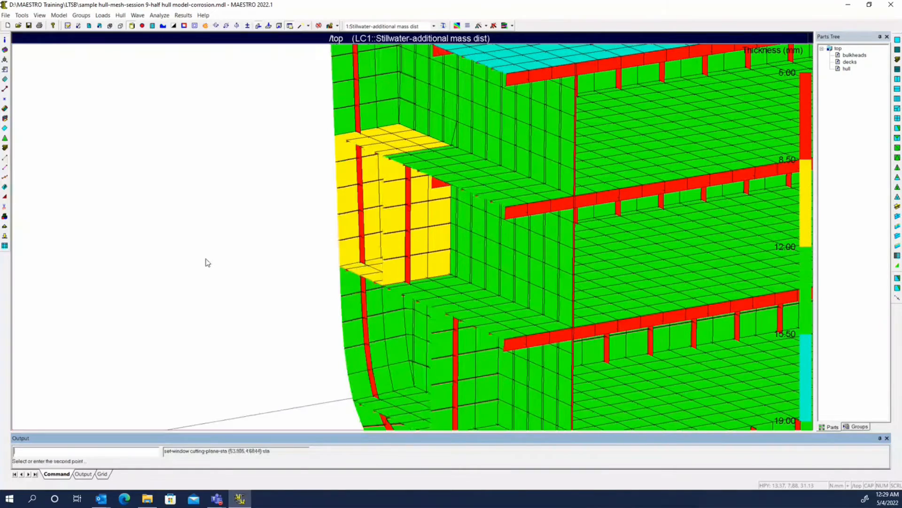
{"action": "left_click", "coordinate": [199, 294]}
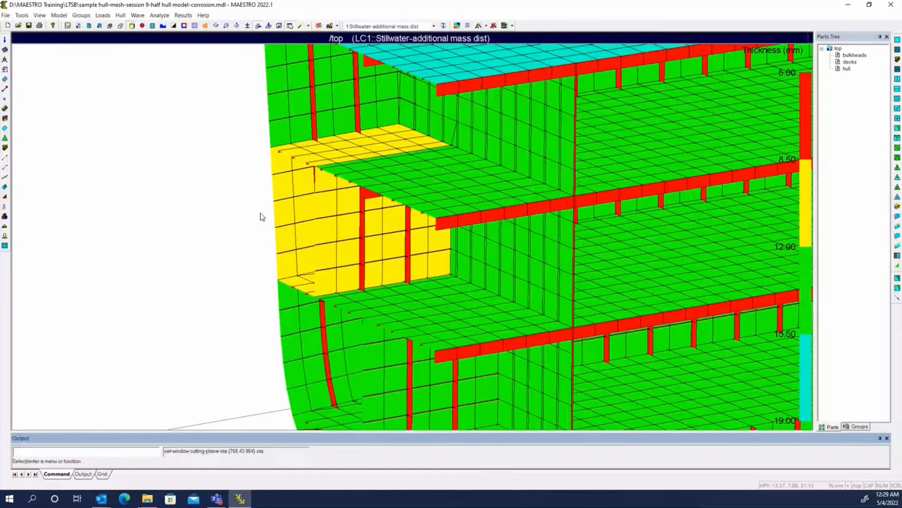
Step: Query the gross and net web and flange thickness of a frame beam inside the tank
{"action": "left_click_drag", "start_coordinate": [260, 213], "coordinate": [287, 213]}
{"action": "left_click", "coordinate": [330, 26]}
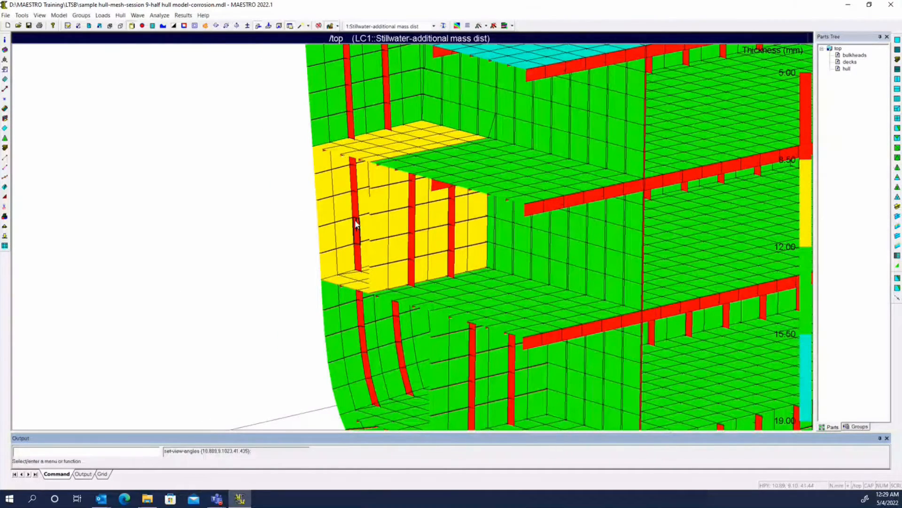
{"action": "mouse_move", "coordinate": [352, 180]}
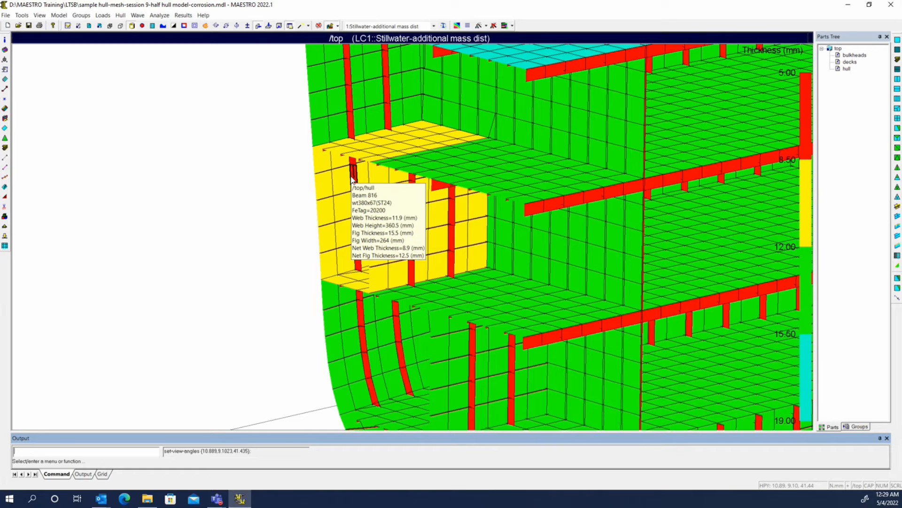
Step: Add beam web thickness to the net corrosion thickness contours of the plates
{"action": "scroll", "coordinate": [239, 193], "scroll_direction": "down", "scroll_amount": 1}
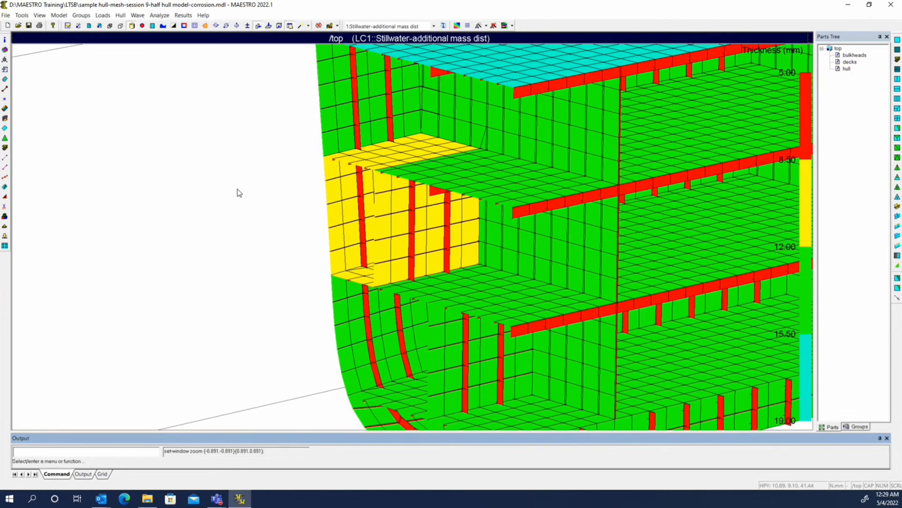
{"action": "left_click", "coordinate": [40, 16]}
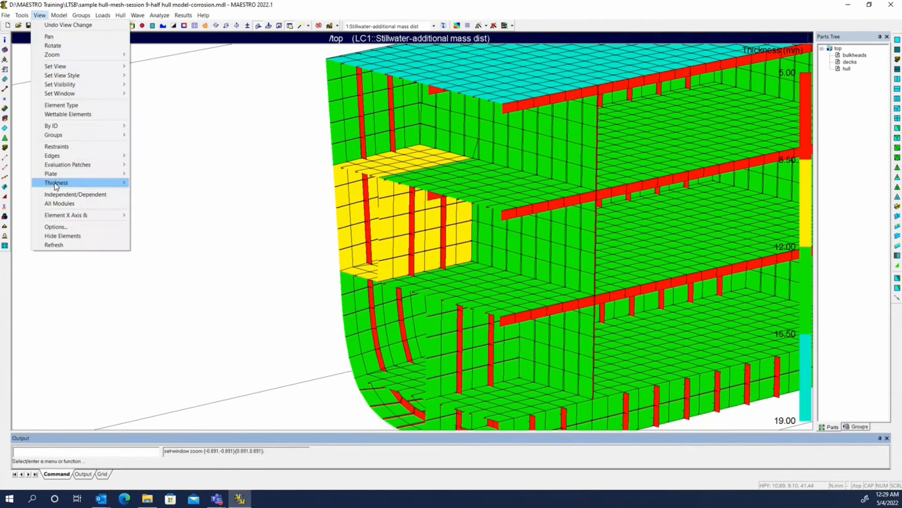
{"action": "mouse_move", "coordinate": [55, 184]}
{"action": "left_click", "coordinate": [166, 214]}
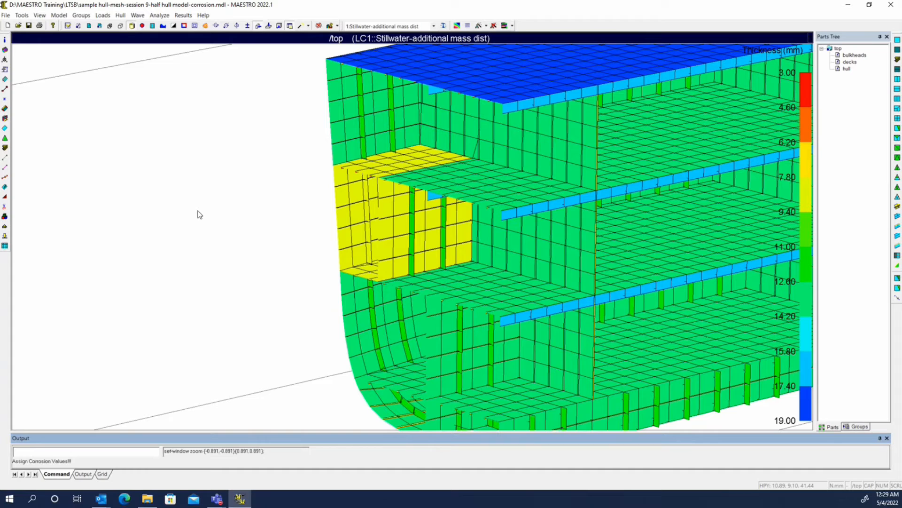
Step: Show beam flange thickness instead of beam web thickness in the net corrosion contours
{"action": "left_click", "coordinate": [39, 15]}
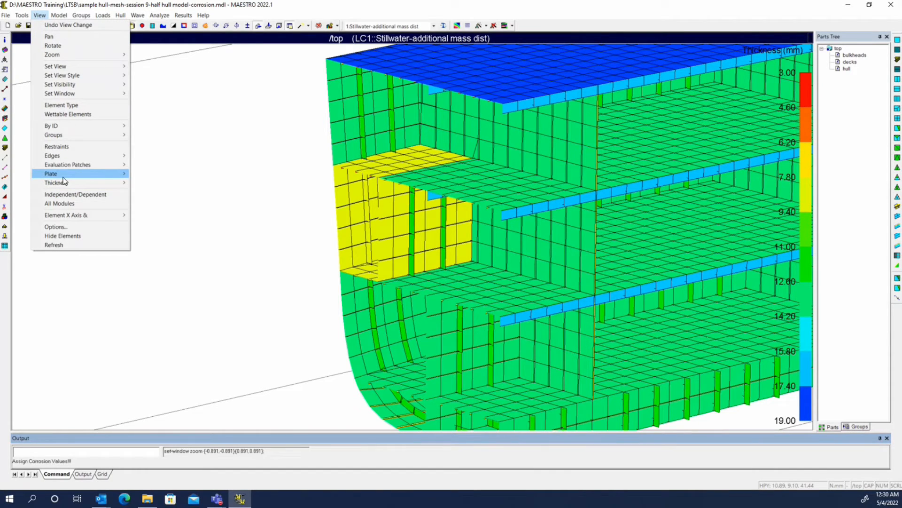
{"action": "mouse_move", "coordinate": [65, 182]}
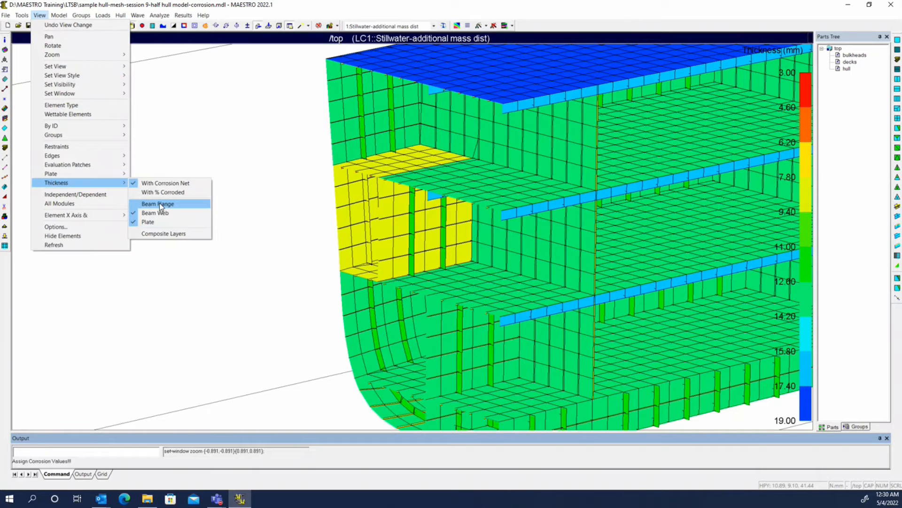
{"action": "left_click", "coordinate": [160, 202]}
Step: Examine the beam flange thickness with plate thickness turned off and back on, and query a deck beam's net web and flange thickness
{"action": "left_click", "coordinate": [39, 15]}
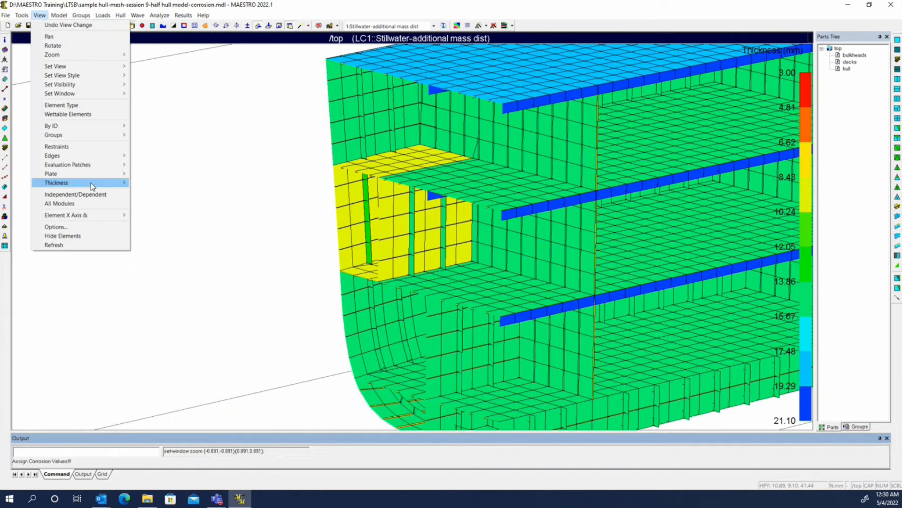
{"action": "mouse_move", "coordinate": [91, 182]}
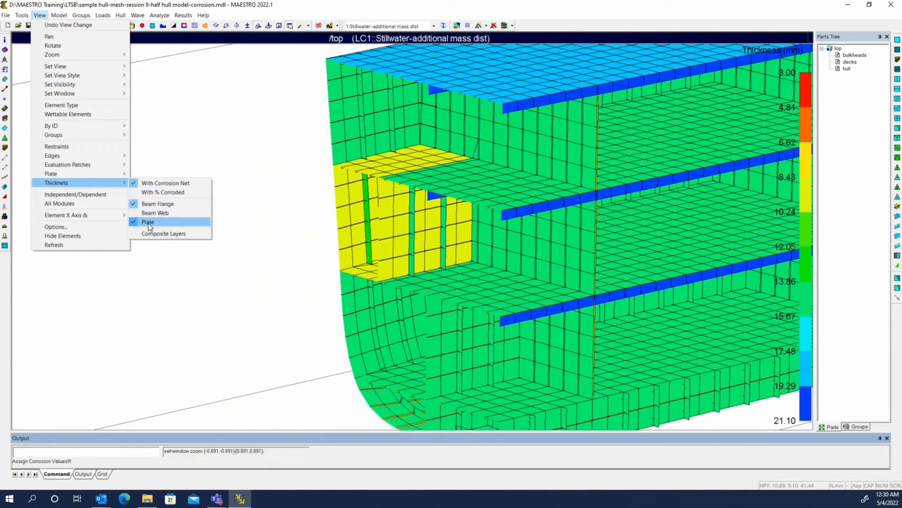
{"action": "left_click", "coordinate": [149, 224]}
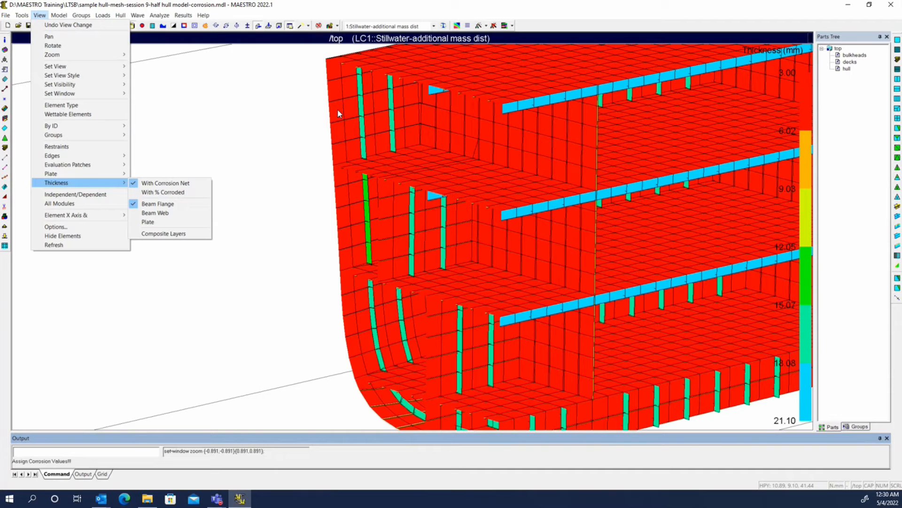
{"action": "left_click", "coordinate": [158, 223]}
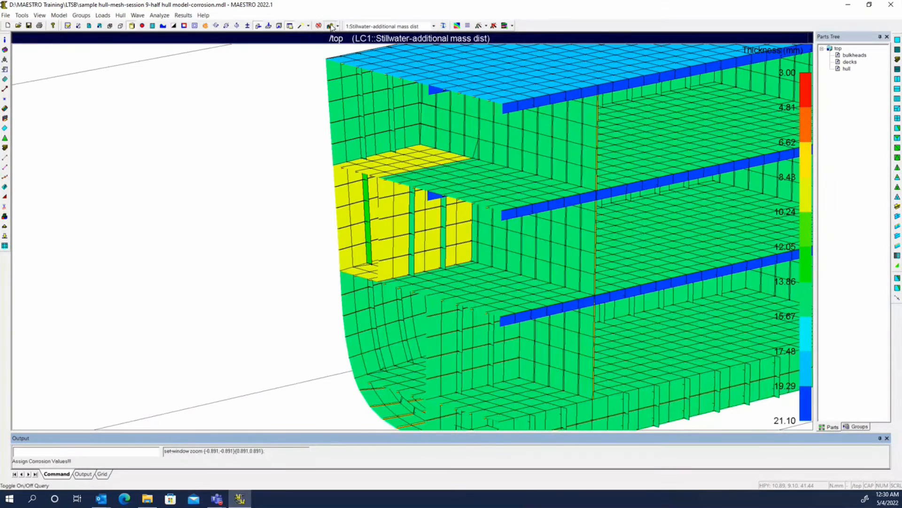
{"action": "mouse_move", "coordinate": [531, 205]}
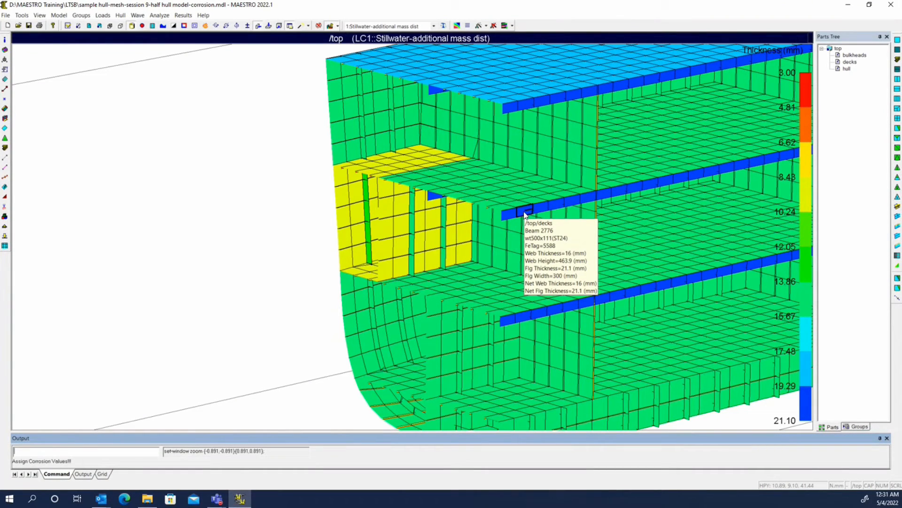
Step: Set the tank group's percentage of remaining thickness to 50 in the corrosion loads of load case 001 and save the change
{"action": "left_click", "coordinate": [102, 16]}
{"action": "left_click", "coordinate": [118, 25]}
{"action": "left_click_drag", "start_coordinate": [423, 175], "coordinate": [580, 261]}
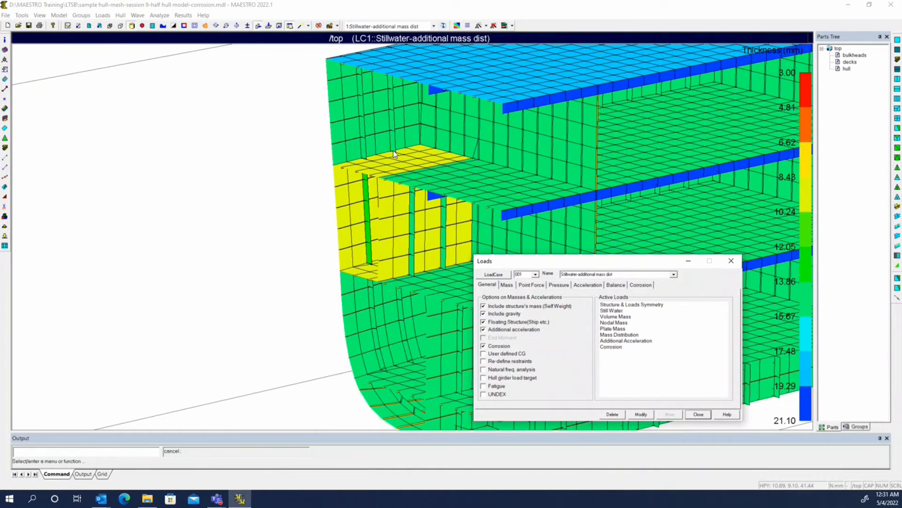
{"action": "left_click", "coordinate": [640, 285]}
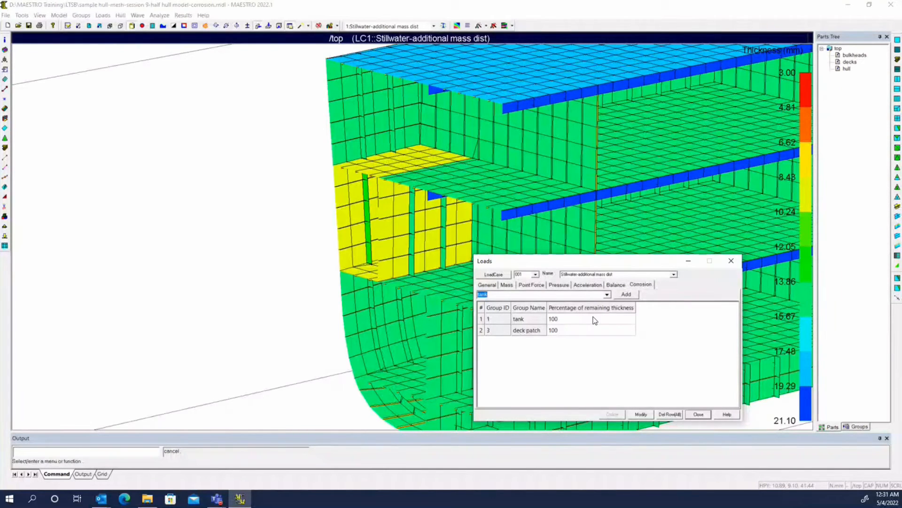
{"action": "left_click", "coordinate": [547, 320]}
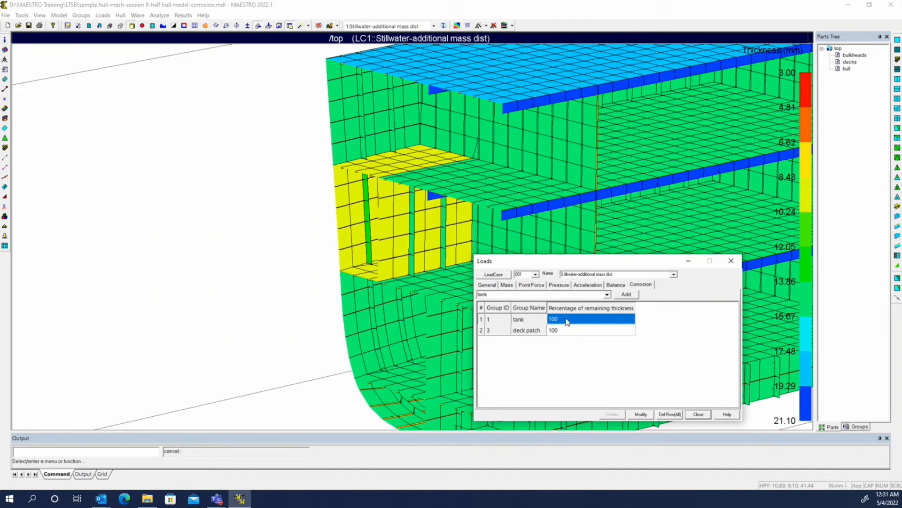
{"action": "type", "text": "50"}
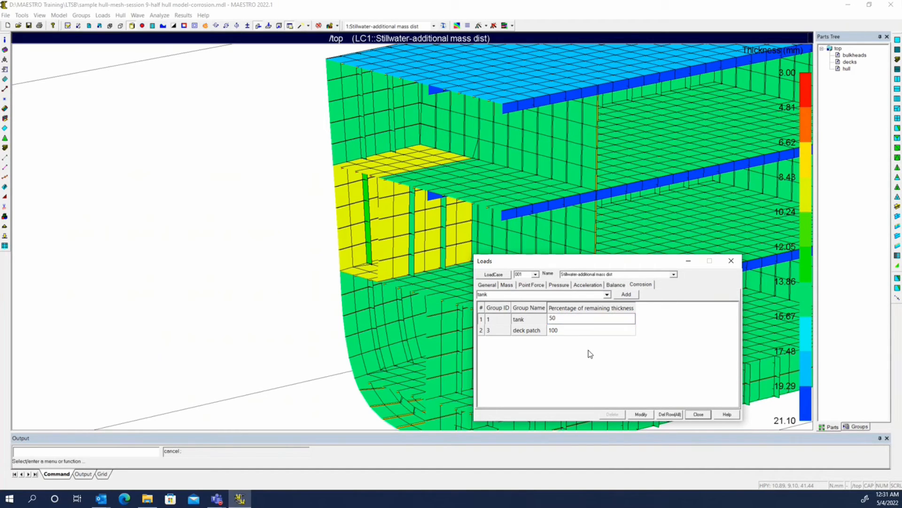
{"action": "key", "text": "Return"}
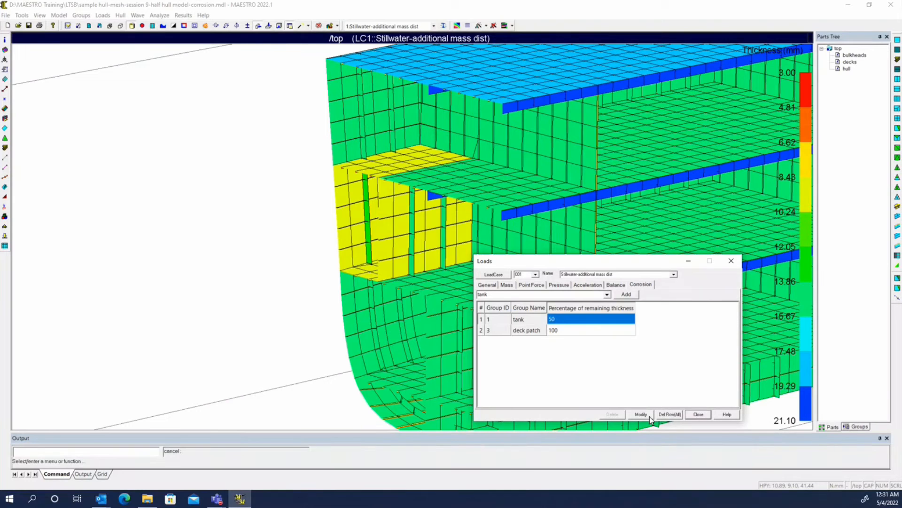
{"action": "left_click", "coordinate": [698, 414]}
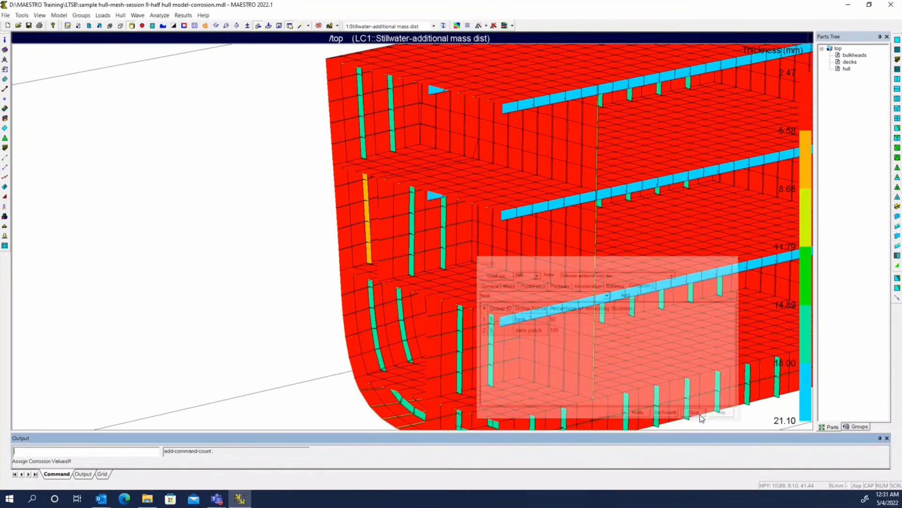
Step: Add plate thickness to the beam flange contours with net corrosion
{"action": "left_click", "coordinate": [39, 15]}
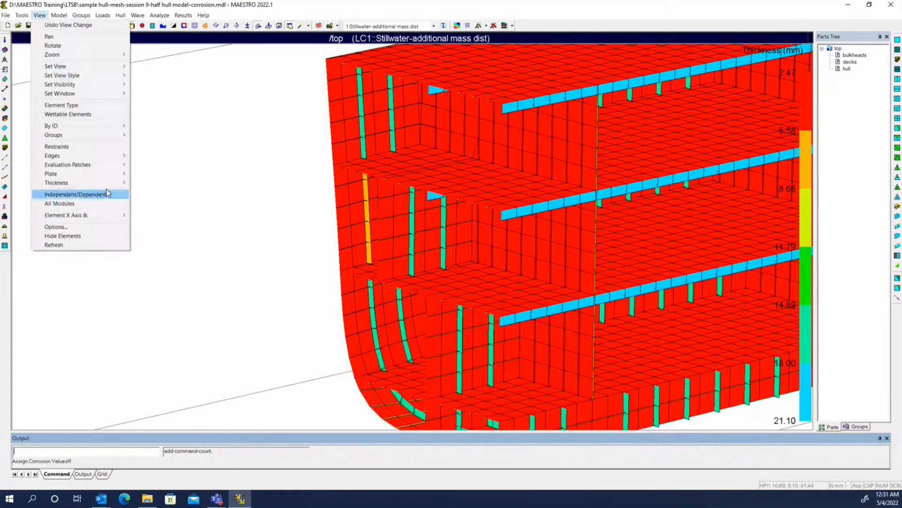
{"action": "mouse_move", "coordinate": [106, 185]}
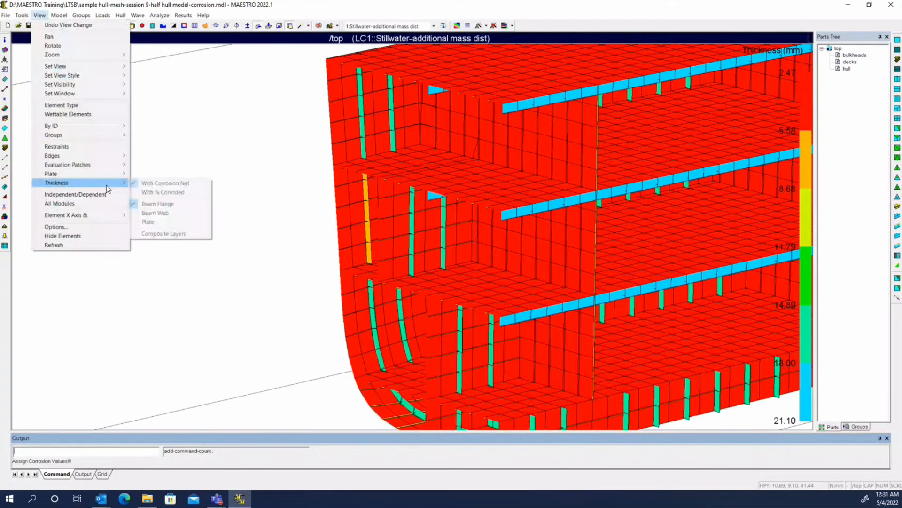
{"action": "left_click", "coordinate": [147, 221]}
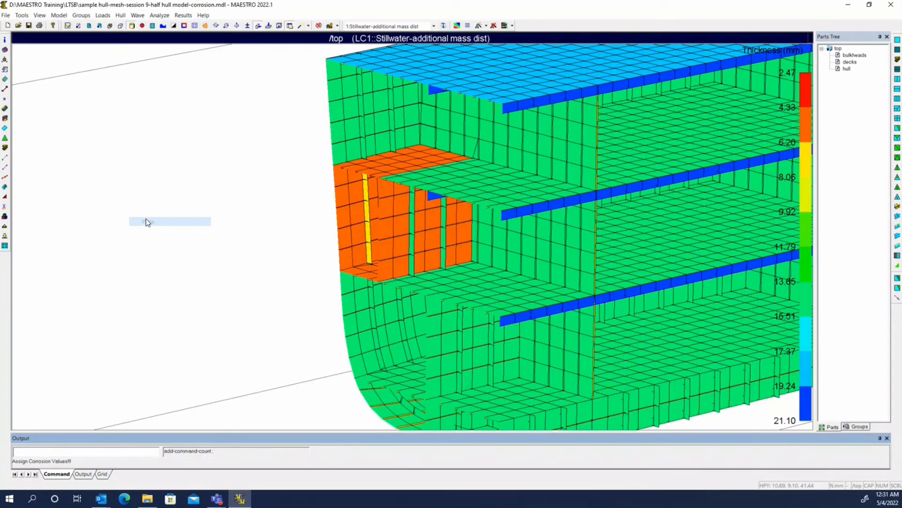
Step: Query the gross and net thickness of the tank's side plates under the 50% remaining thickness setting
{"action": "left_click", "coordinate": [333, 25]}
{"action": "mouse_move", "coordinate": [387, 232]}
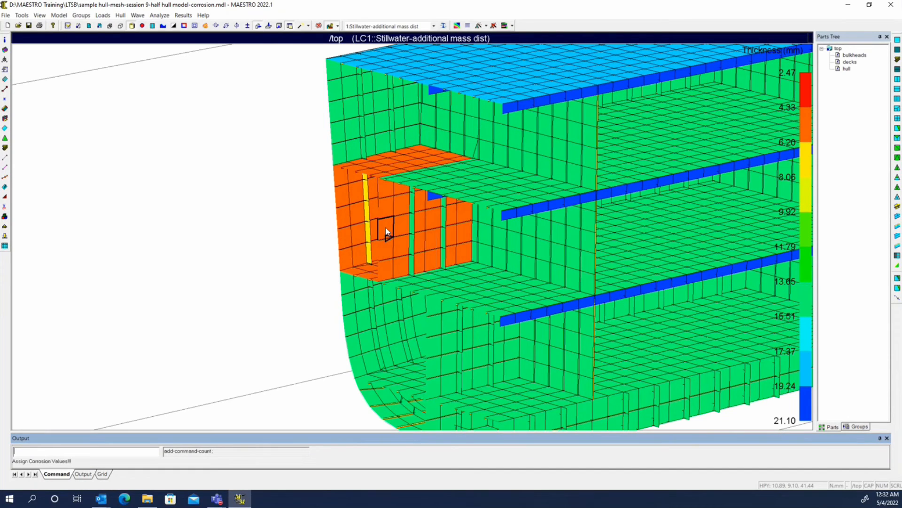
{"action": "mouse_move", "coordinate": [387, 250]}
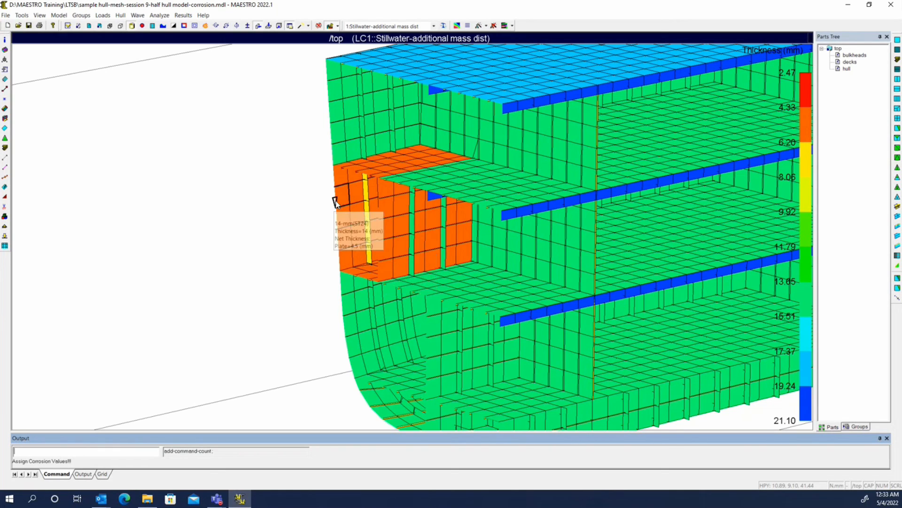
{"action": "key", "text": "Escape"}
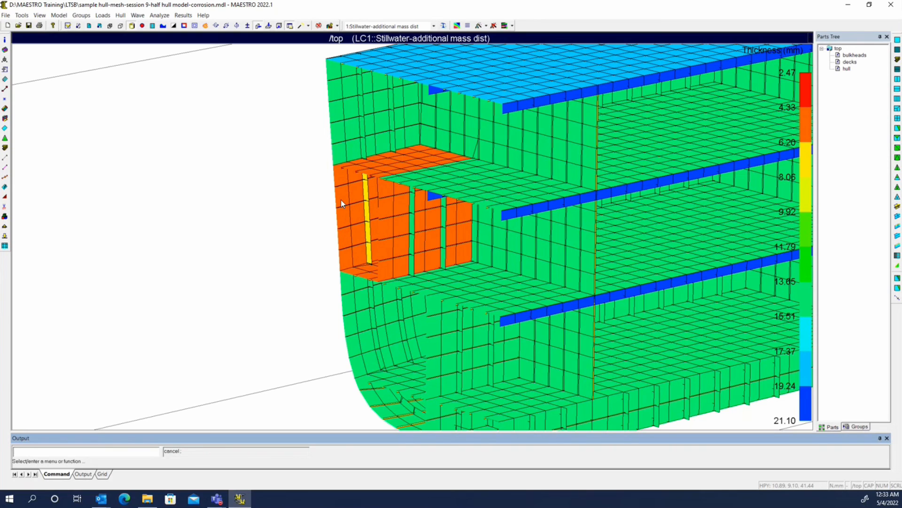